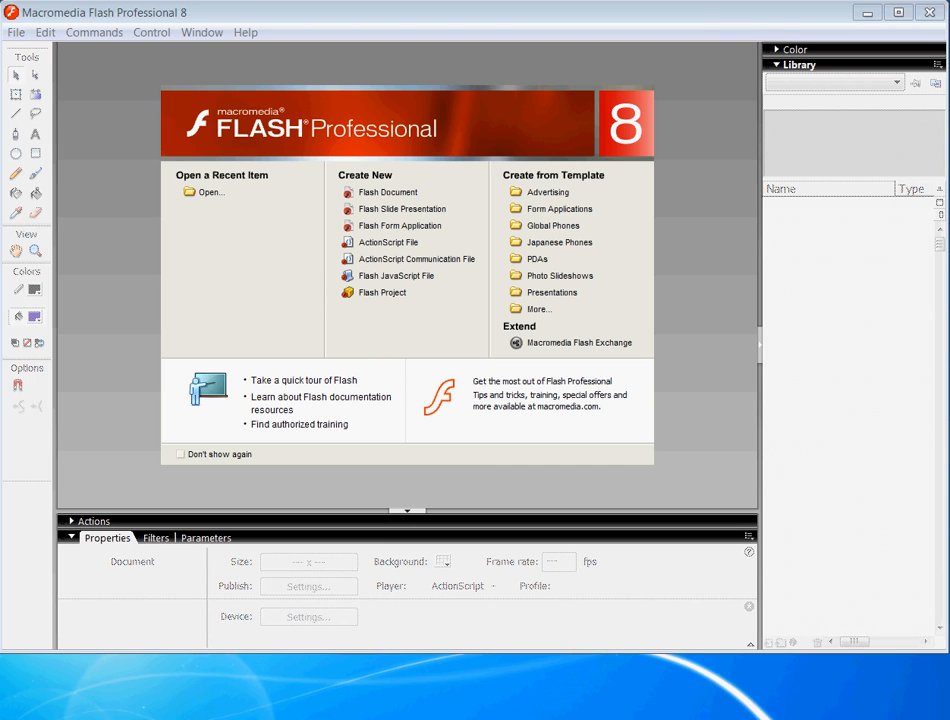
{"action": "left_click_drag", "start_coordinate": [708, 28], "coordinate": [720, 580]}
{"action": "left_click", "coordinate": [307, 497]}
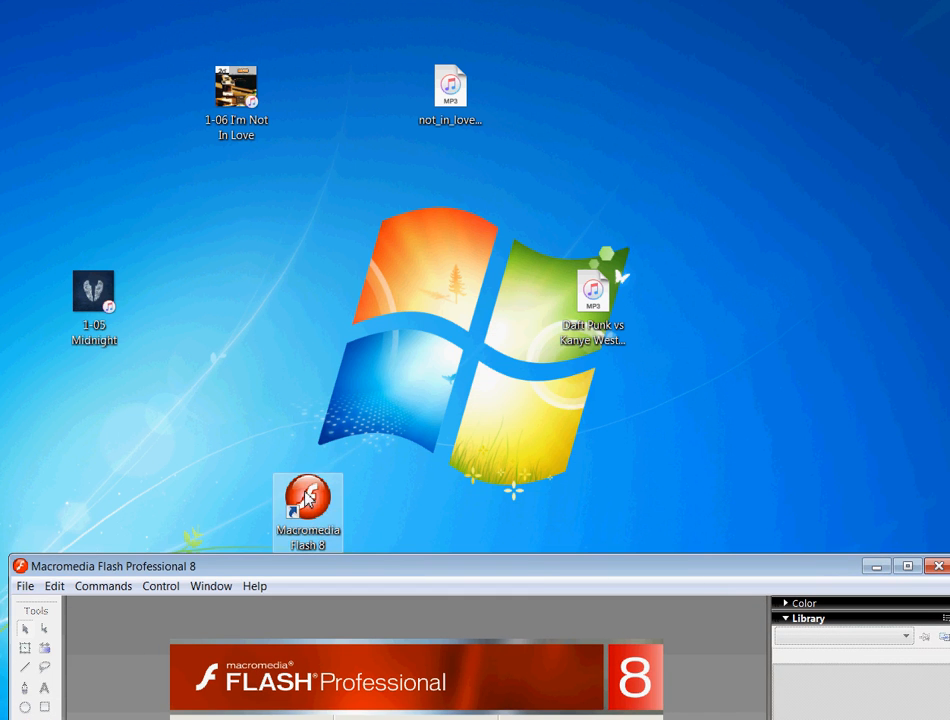
{"action": "left_click_drag", "start_coordinate": [307, 497], "coordinate": [307, 304]}
{"action": "left_click_drag", "start_coordinate": [448, 558], "coordinate": [445, 21]}
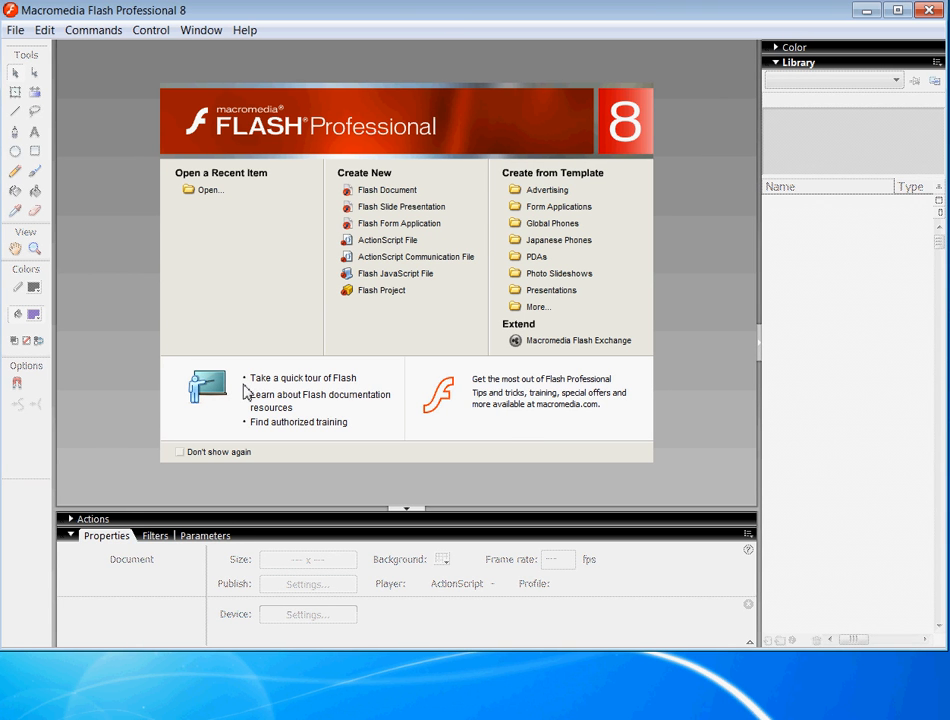
Step: Create a new blank Flash document
{"action": "left_click", "coordinate": [387, 191]}
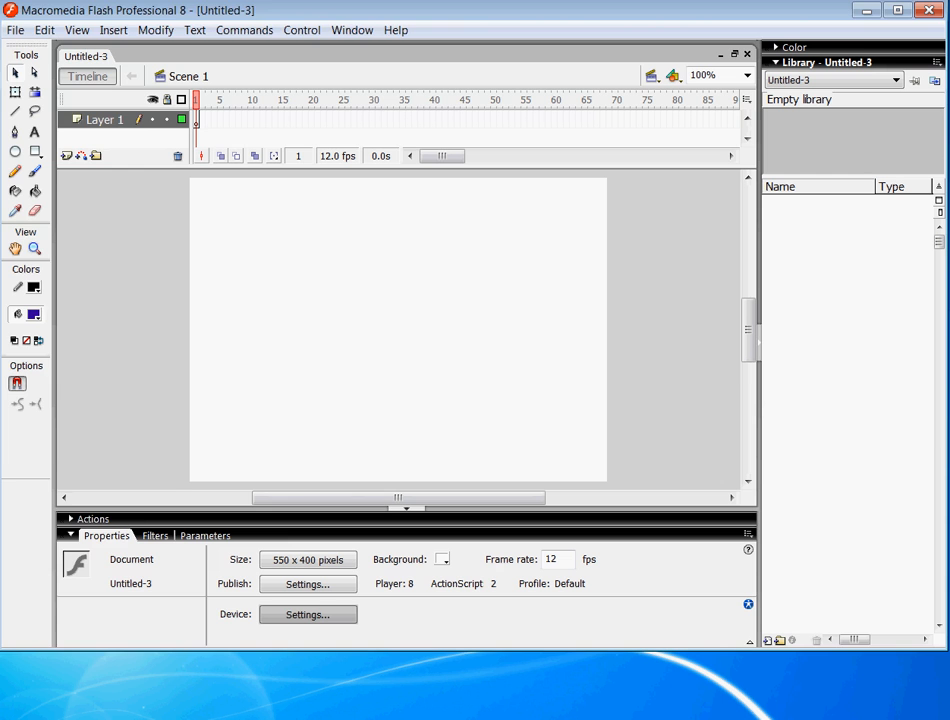
Step: Bring up the Fireworks window, view frames 2, 3 and 4 of coat_arms.png, and return to Flash
{"action": "left_click_drag", "start_coordinate": [0, 34], "coordinate": [486, 28]}
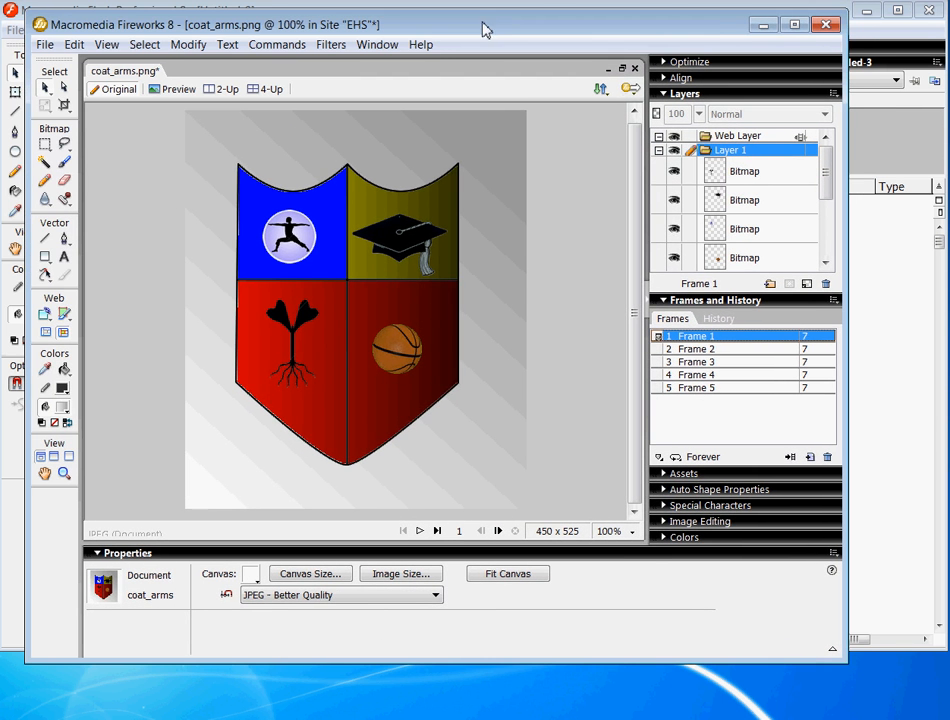
{"action": "left_click", "coordinate": [693, 349]}
{"action": "left_click", "coordinate": [693, 362]}
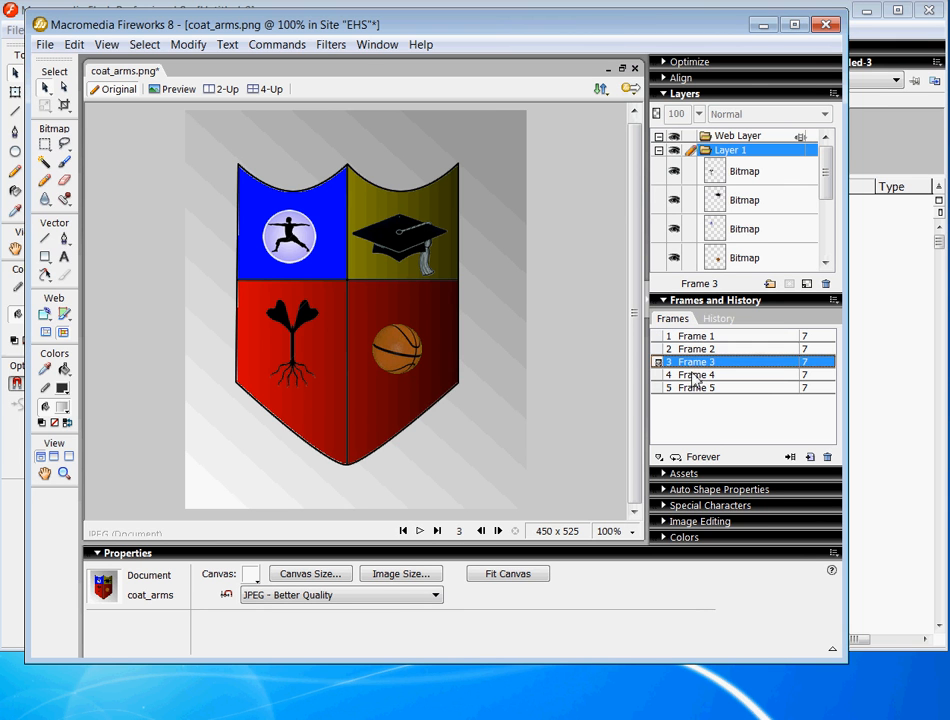
{"action": "left_click", "coordinate": [693, 375]}
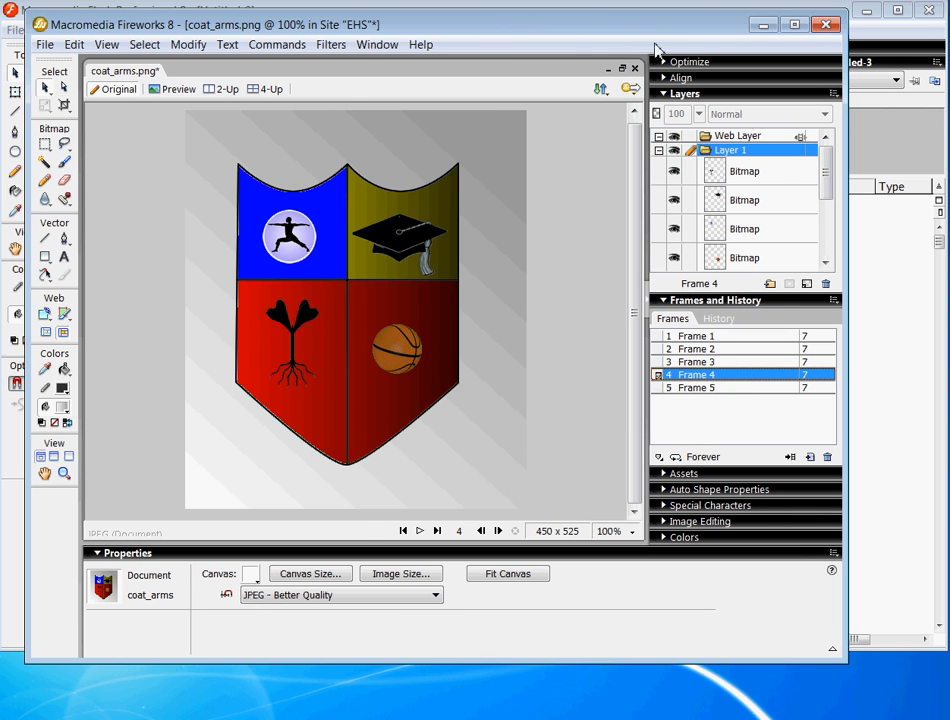
{"action": "left_click_drag", "start_coordinate": [650, 35], "coordinate": [0, 17]}
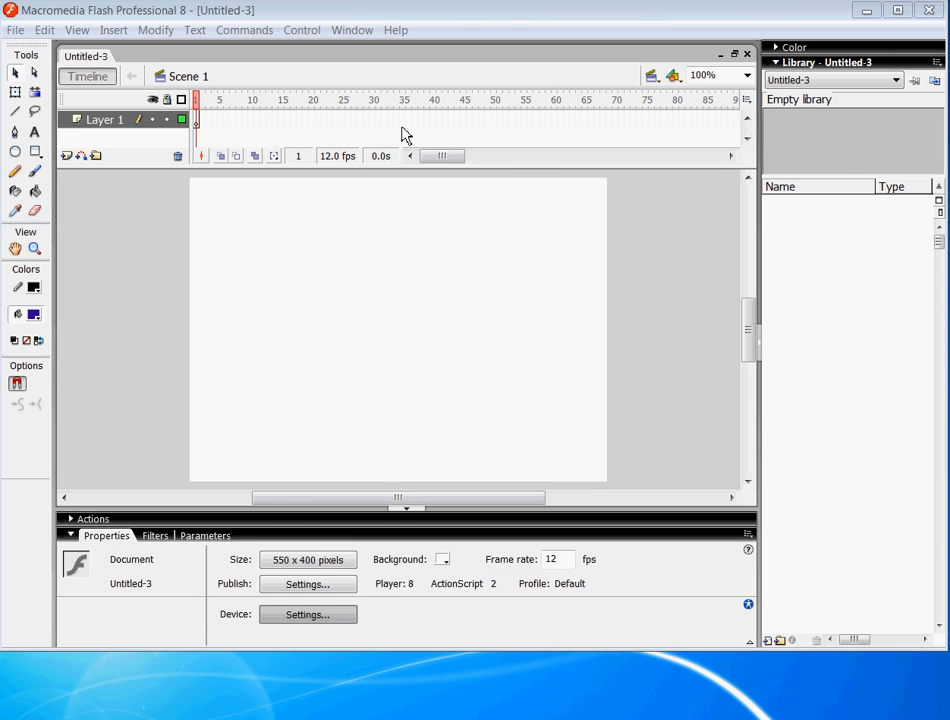
{"action": "left_click", "coordinate": [445, 157]}
{"action": "mouse_move", "coordinate": [445, 162]}
{"action": "left_mouse_down"}
{"action": "mouse_move", "coordinate": [532, 165]}
{"action": "mouse_move", "coordinate": [437, 161]}
{"action": "left_mouse_up"}
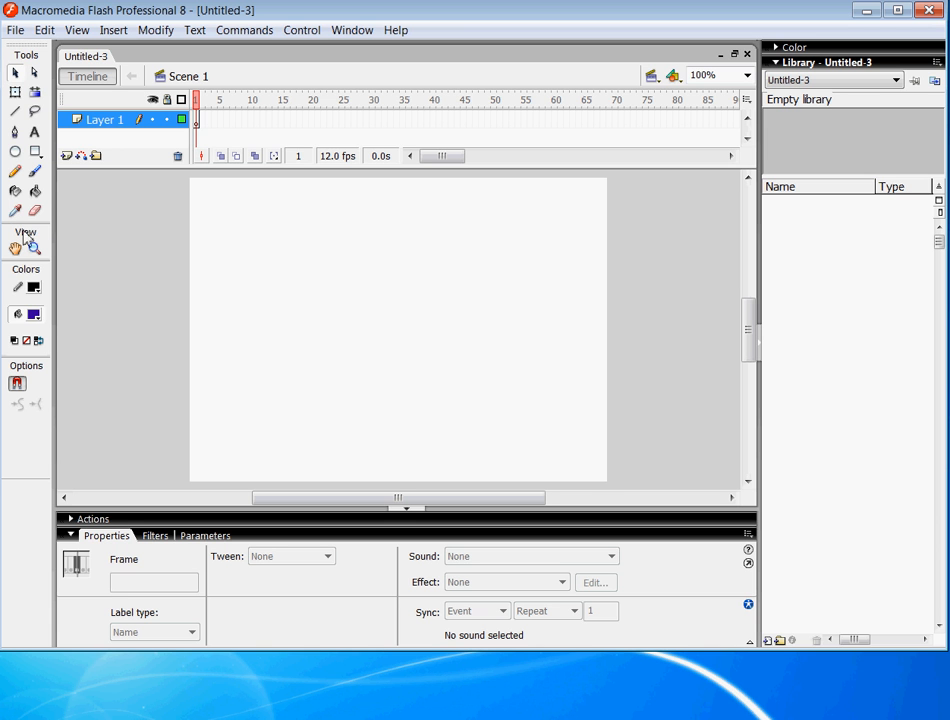
Step: Configure the Text tool to use Bernard MT Condensed at size 22
{"action": "left_click", "coordinate": [35, 133]}
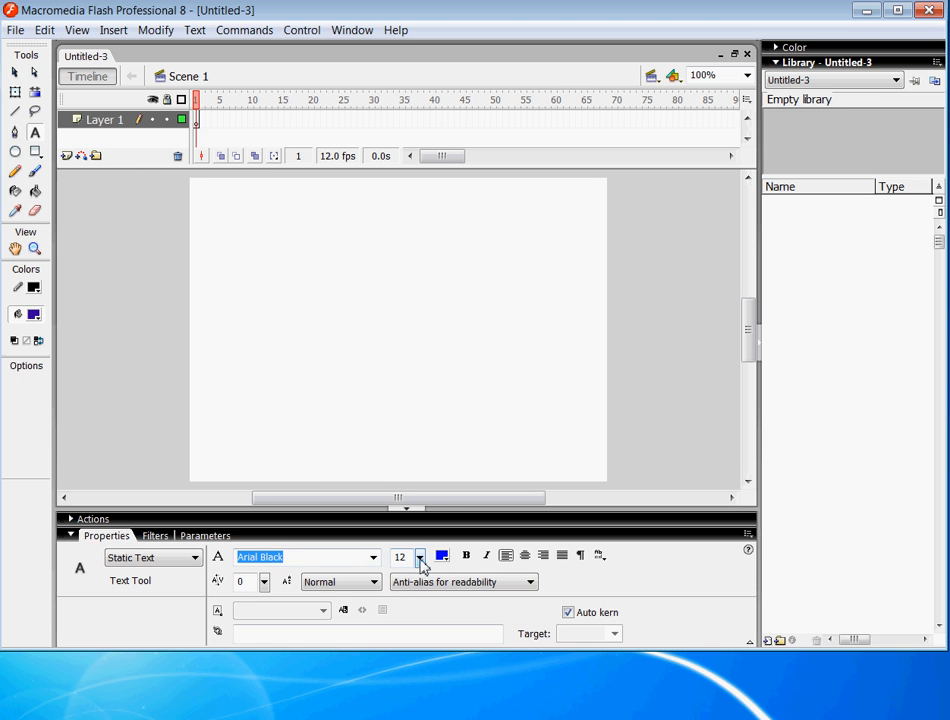
{"action": "left_click_drag", "start_coordinate": [420, 562], "coordinate": [424, 555]}
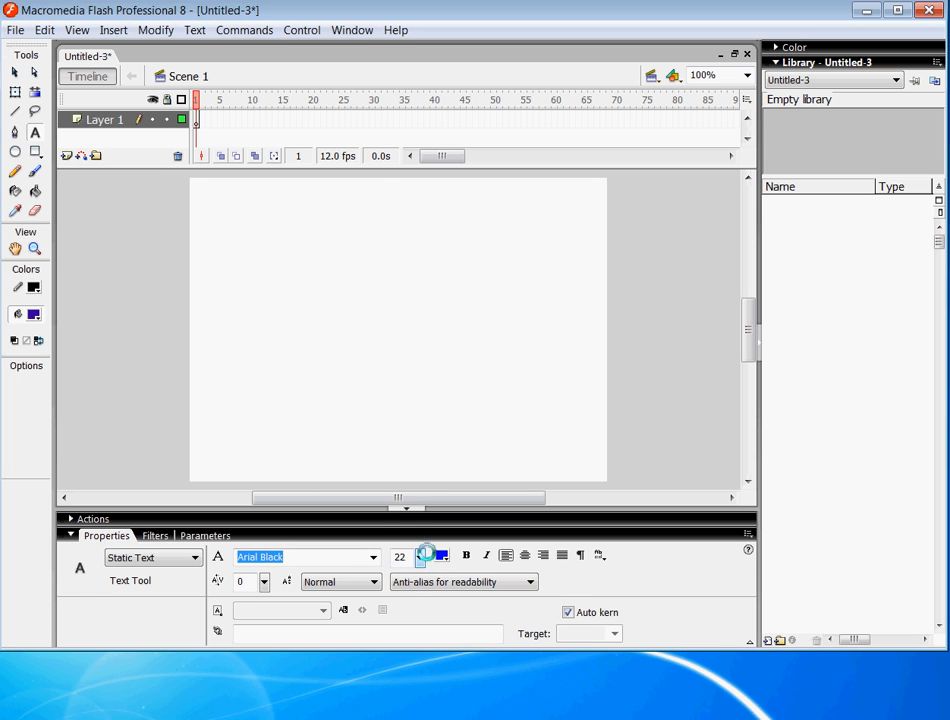
{"action": "left_click", "coordinate": [373, 560]}
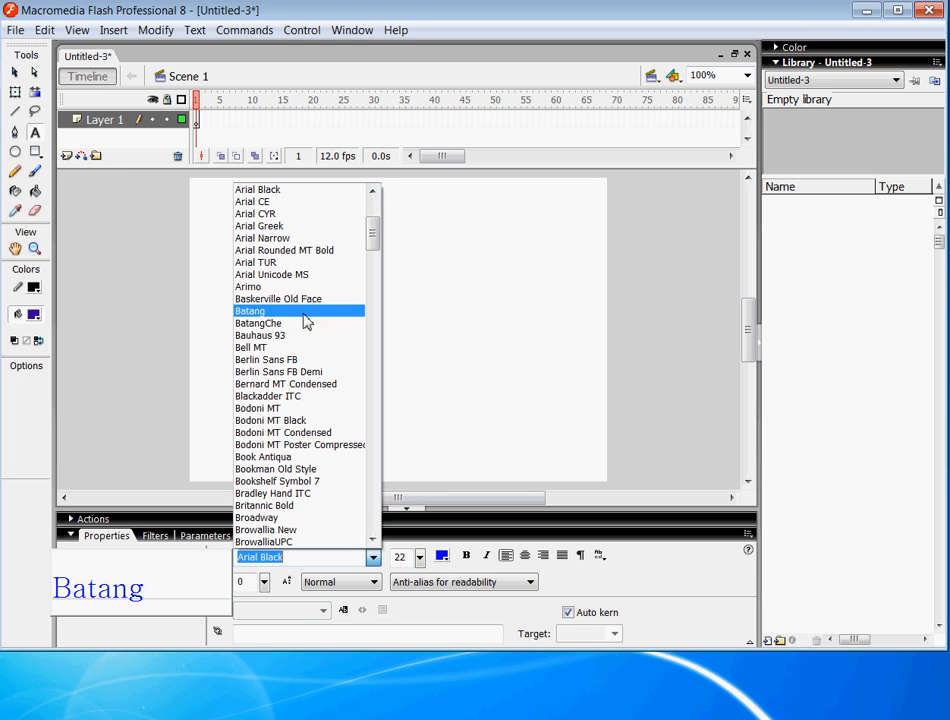
{"action": "left_click", "coordinate": [301, 387]}
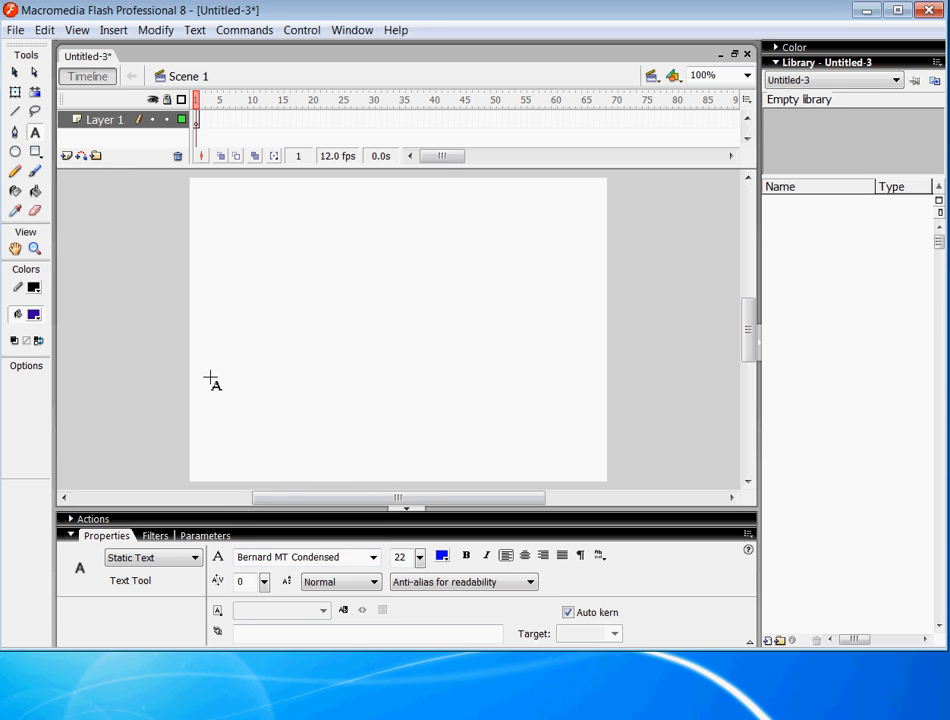
Step: Add the text "Button 1" in the lower-left area of the stage and narrow its text box to about 110 px
{"action": "left_click_drag", "start_coordinate": [206, 376], "coordinate": [316, 401]}
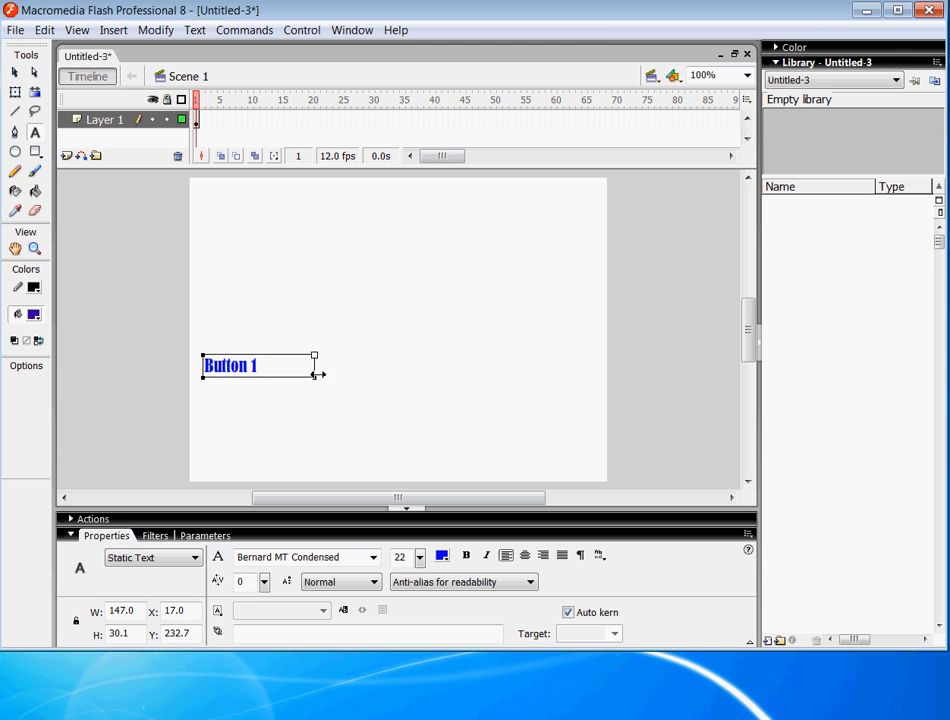
{"action": "left_click_drag", "start_coordinate": [319, 379], "coordinate": [290, 381]}
{"action": "left_click", "coordinate": [16, 74]}
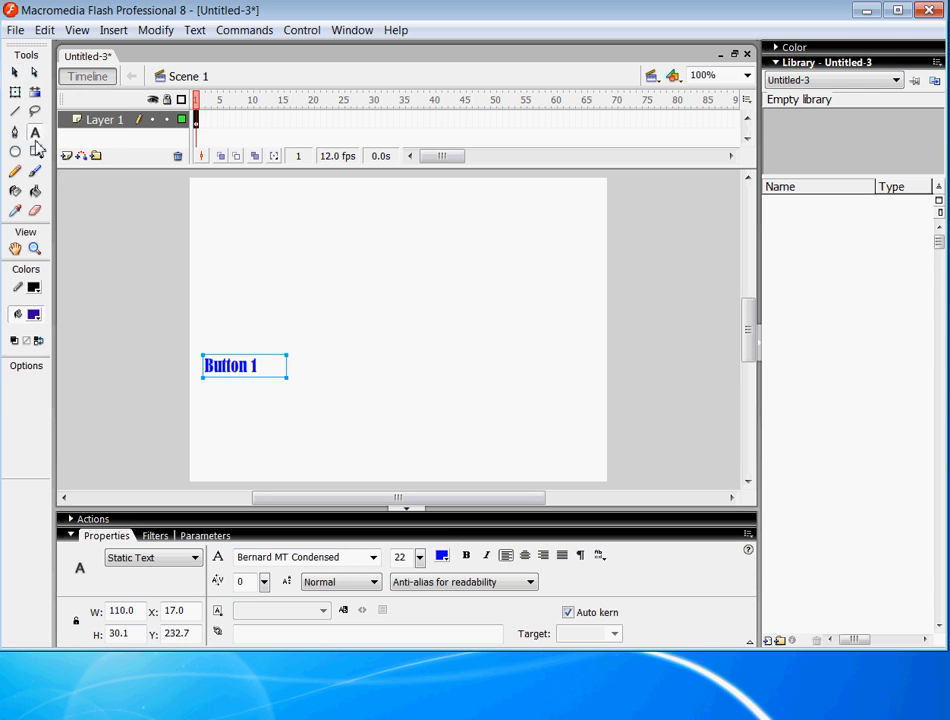
Step: Try the Century and Curlz MT fonts on the Button 1 text
{"action": "left_click", "coordinate": [374, 557]}
{"action": "left_click", "coordinate": [294, 482]}
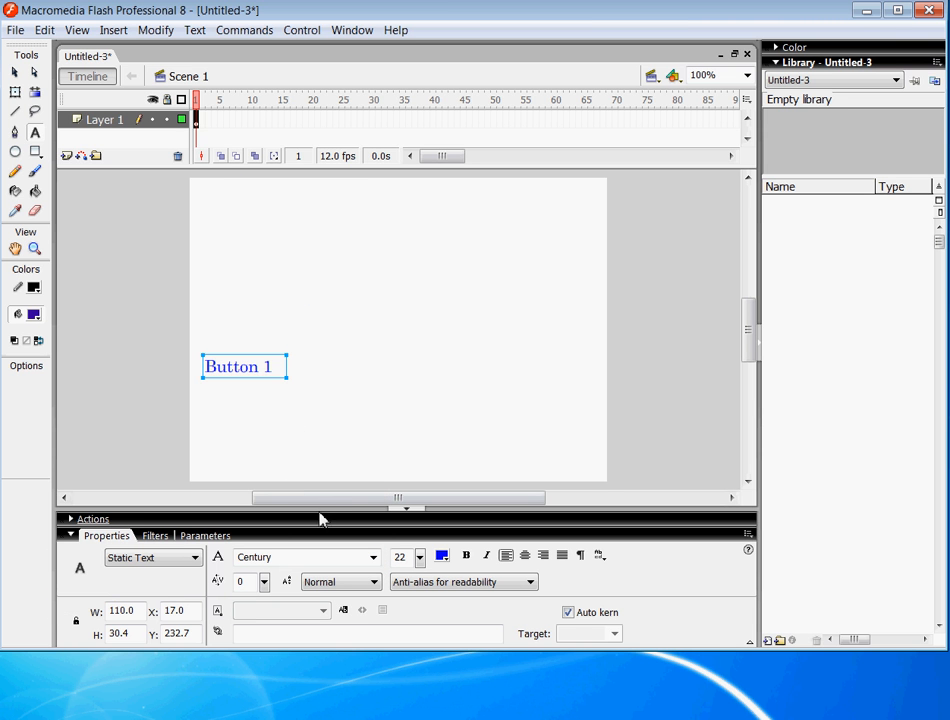
{"action": "left_click", "coordinate": [374, 557]}
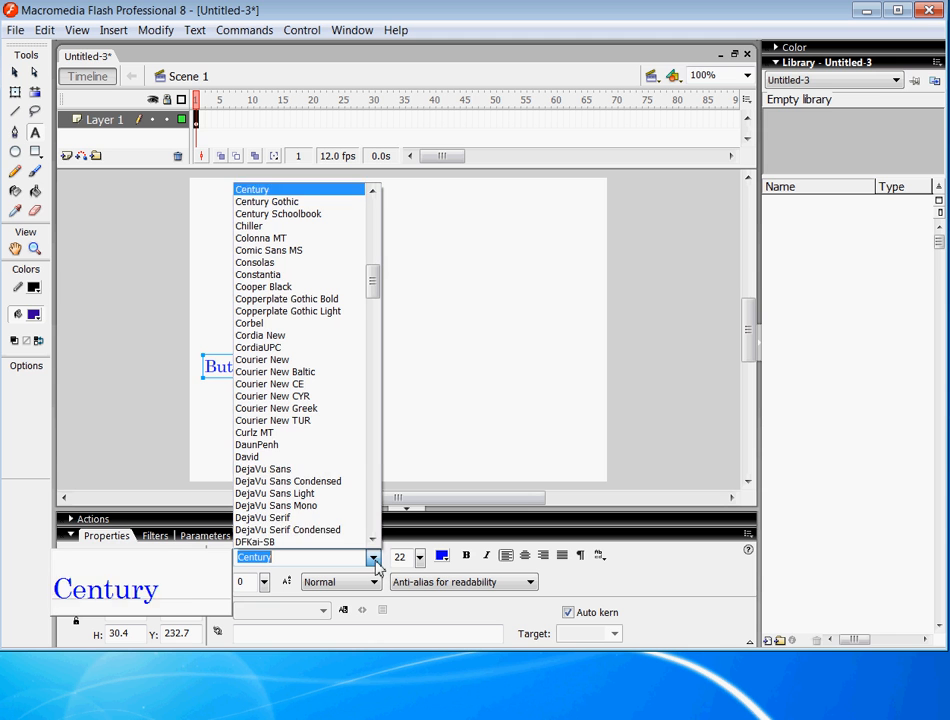
{"action": "left_click", "coordinate": [286, 433]}
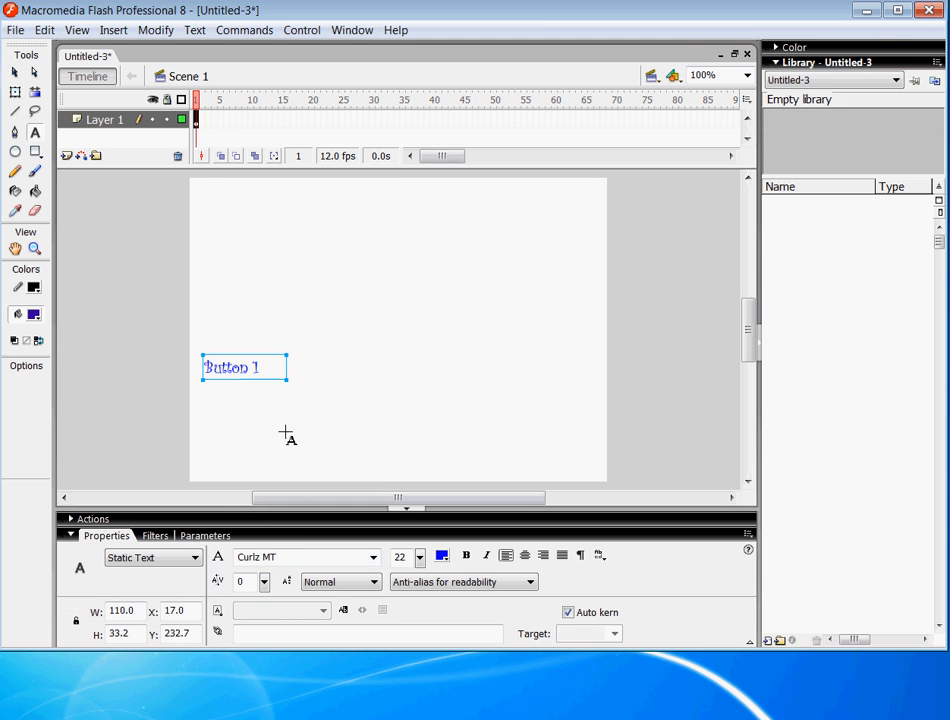
Step: Set the Button 1 text to the Elephant font and move it slightly lower on the stage
{"action": "left_click", "coordinate": [374, 557]}
{"action": "left_click", "coordinate": [289, 388]}
{"action": "left_click", "coordinate": [15, 73]}
{"action": "left_click_drag", "start_coordinate": [237, 372], "coordinate": [244, 399]}
Step: Add a text box about 172 px wide to the right of Button 1, reading "Button 2" in black Forte
{"action": "left_click", "coordinate": [34, 131]}
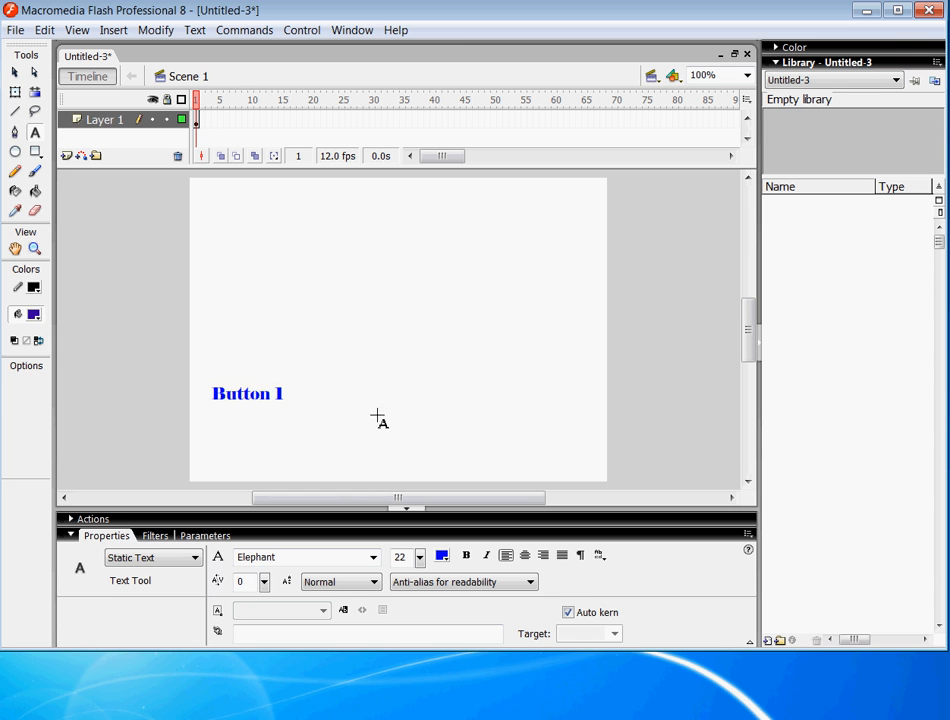
{"action": "left_click_drag", "start_coordinate": [334, 384], "coordinate": [461, 429]}
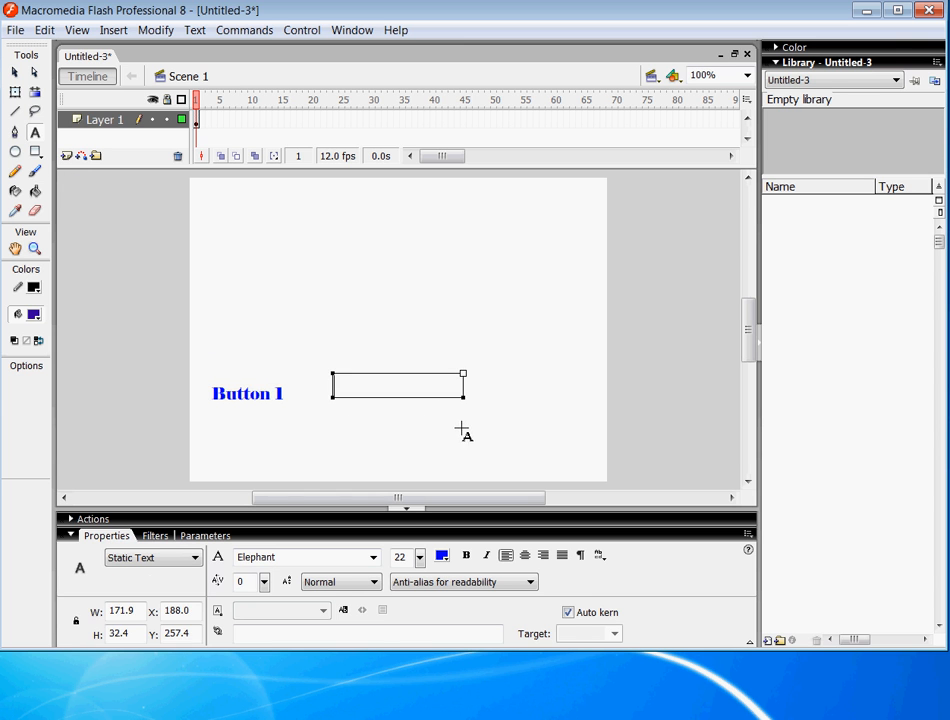
{"action": "left_click", "coordinate": [374, 557]}
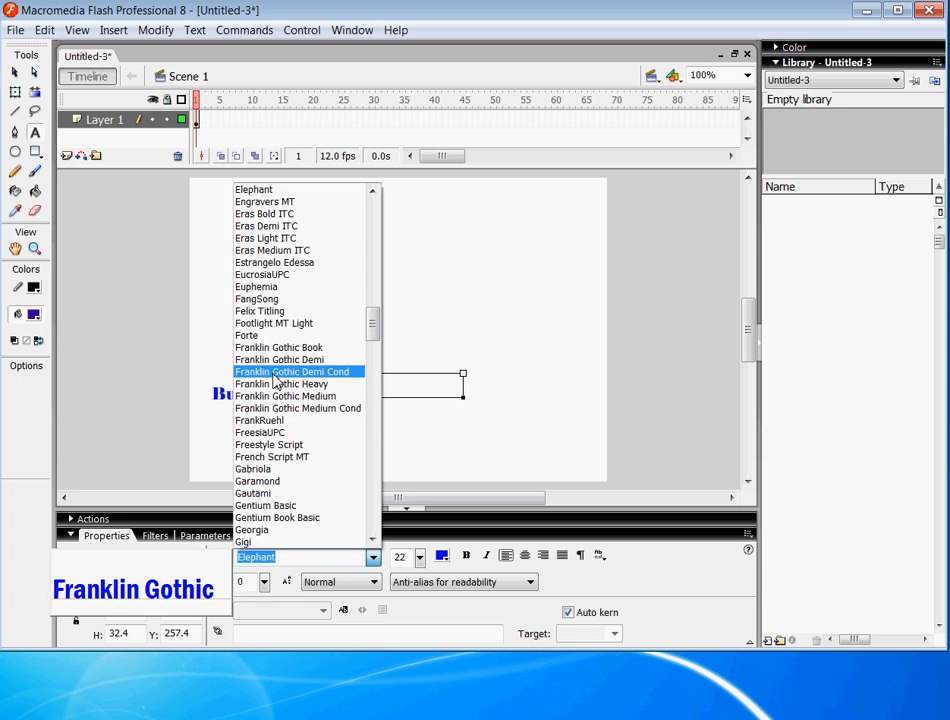
{"action": "left_click", "coordinate": [262, 335]}
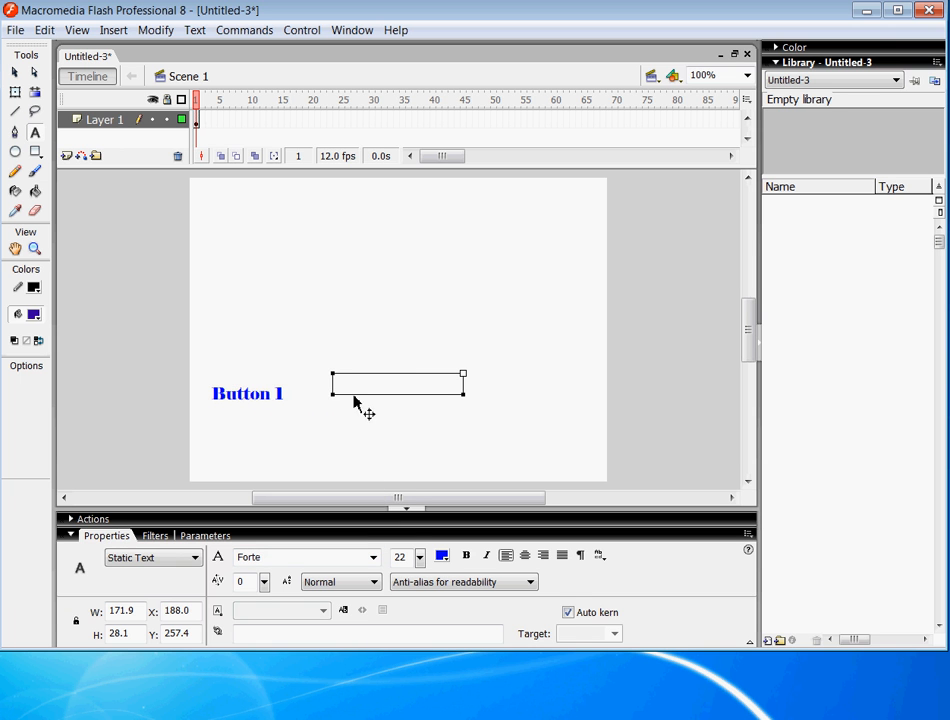
{"action": "left_click", "coordinate": [442, 556]}
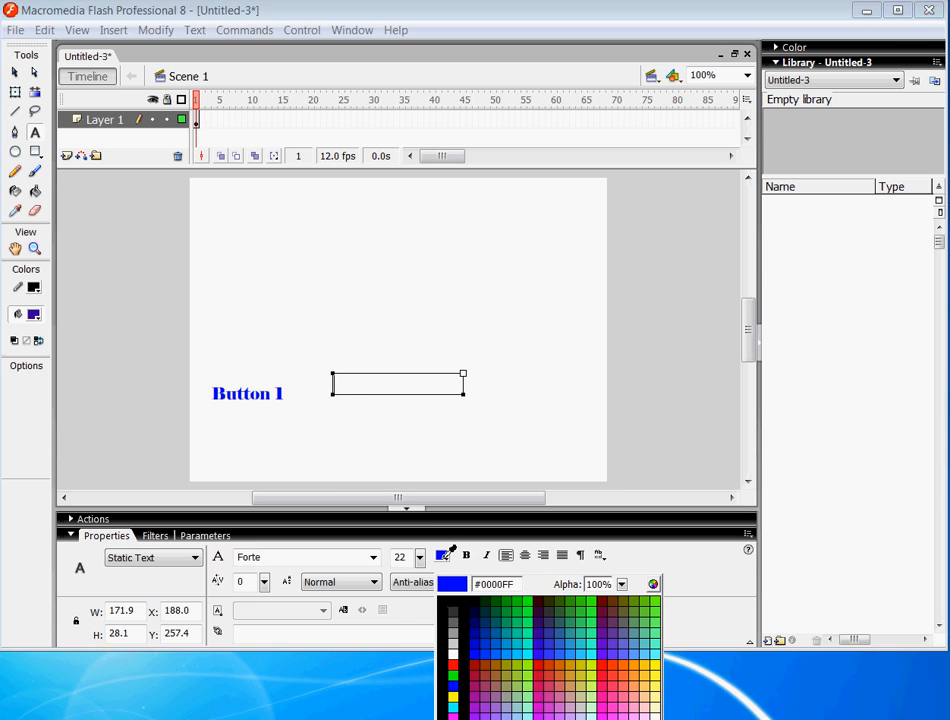
{"action": "left_click", "coordinate": [452, 612]}
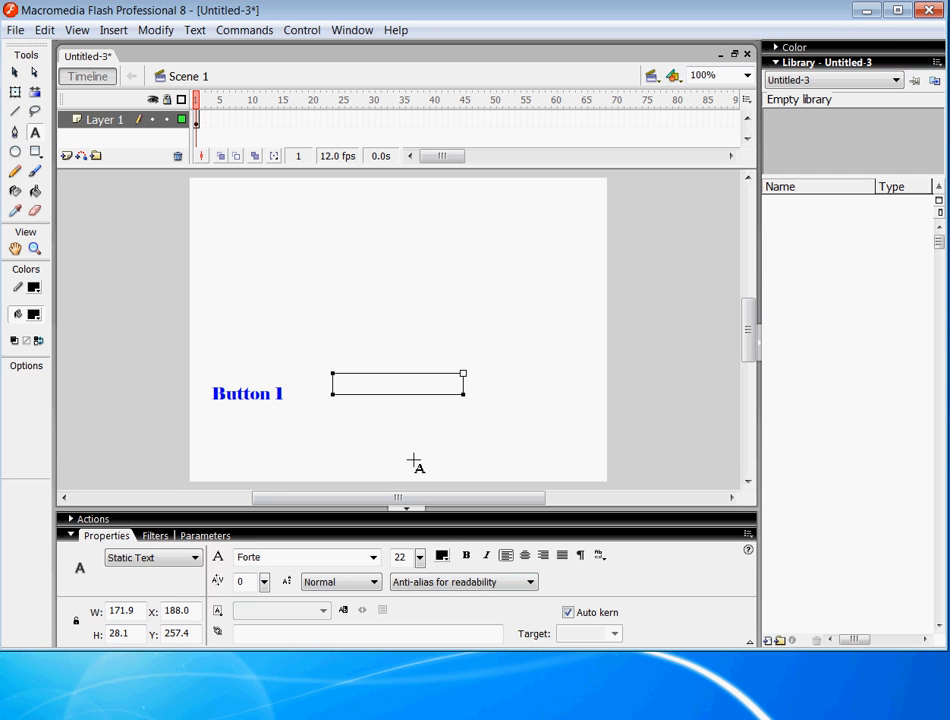
{"action": "type", "text": "Buttop"}
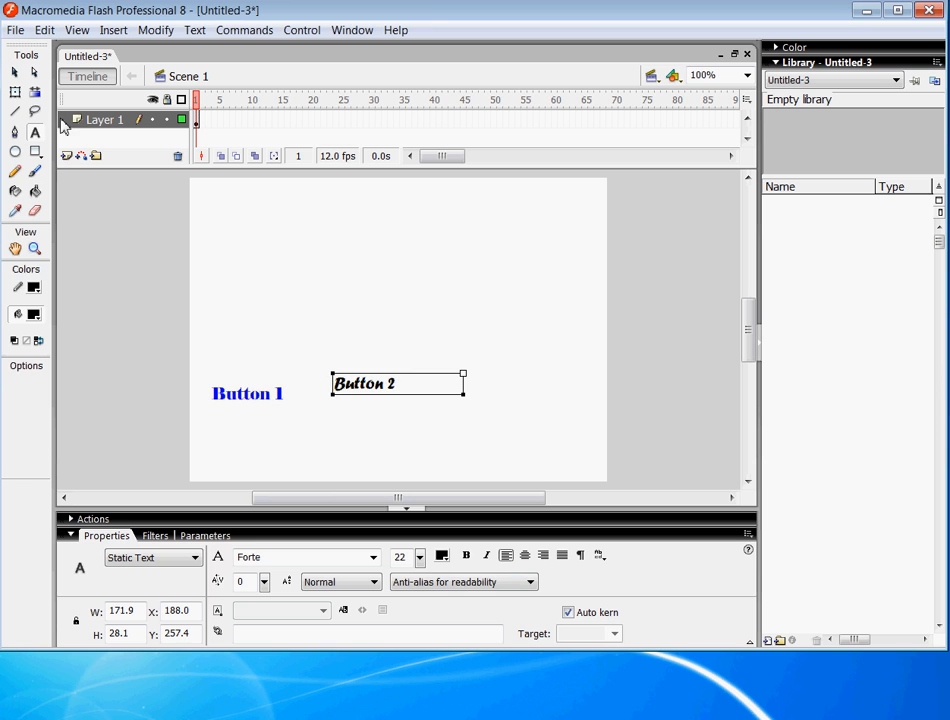
Step: Move the Button 2 text lower on the stage and the Button 1 text slightly higher
{"action": "left_click", "coordinate": [15, 72]}
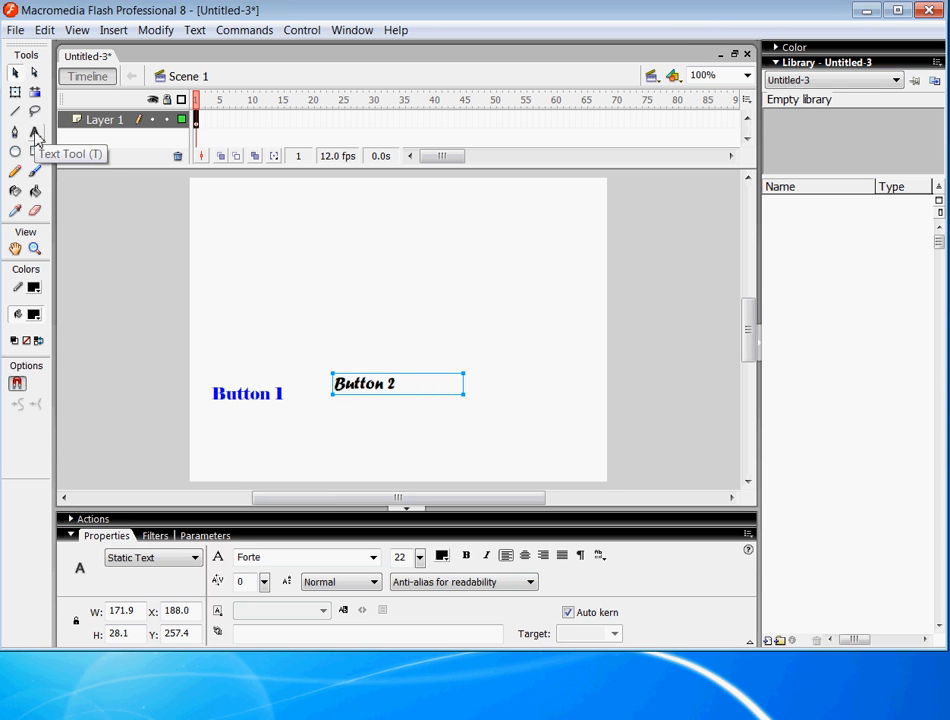
{"action": "left_click_drag", "start_coordinate": [352, 388], "coordinate": [367, 442]}
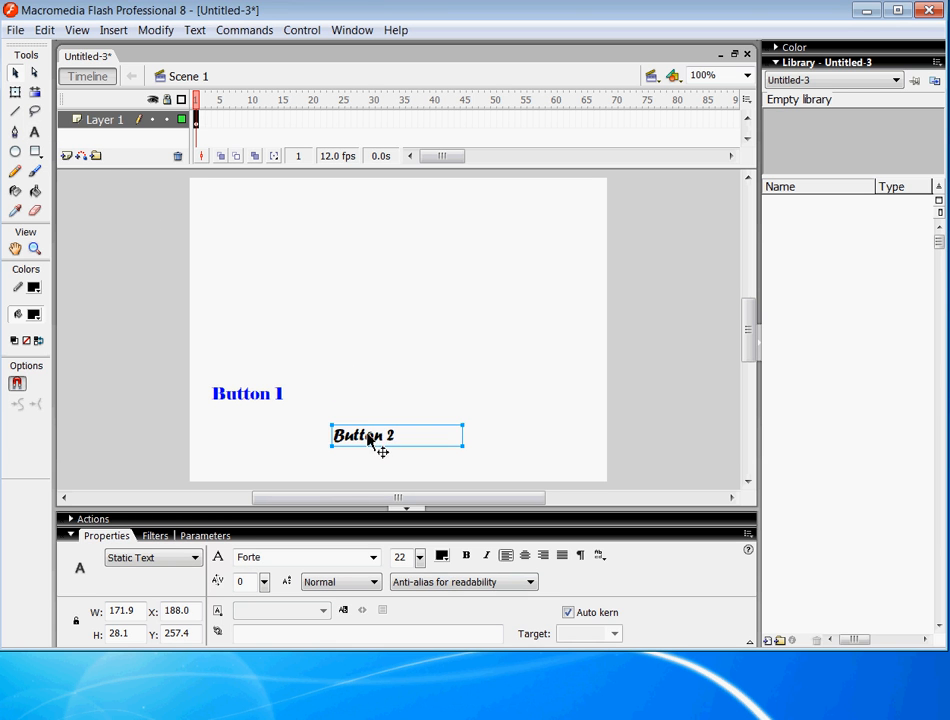
{"action": "left_click_drag", "start_coordinate": [234, 400], "coordinate": [232, 383]}
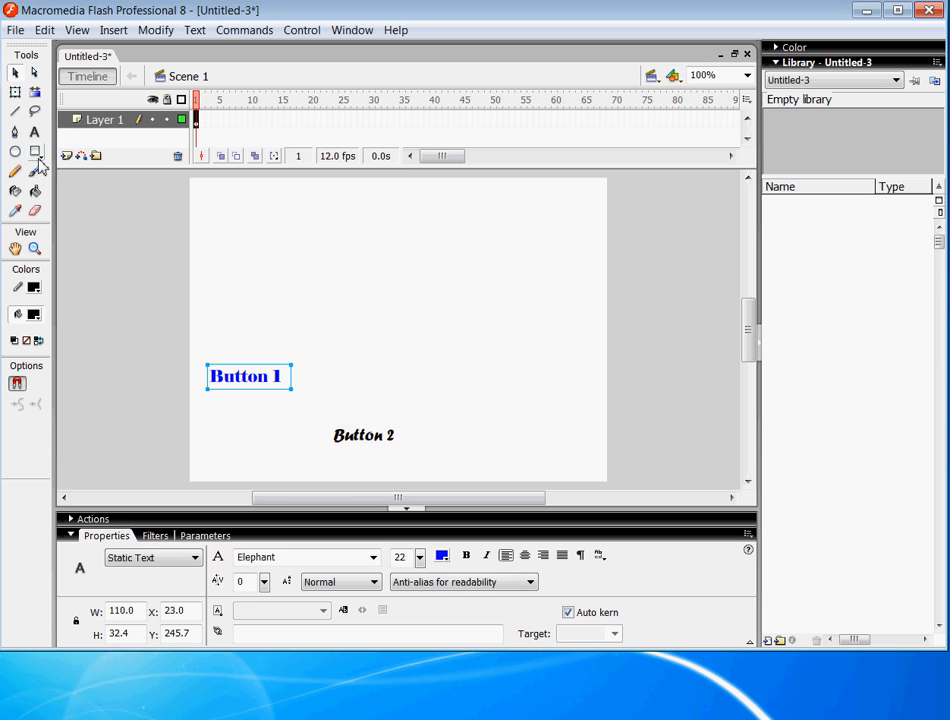
Step: Change the Button 2 text colour to green and its font size to 29
{"action": "left_click", "coordinate": [34, 132]}
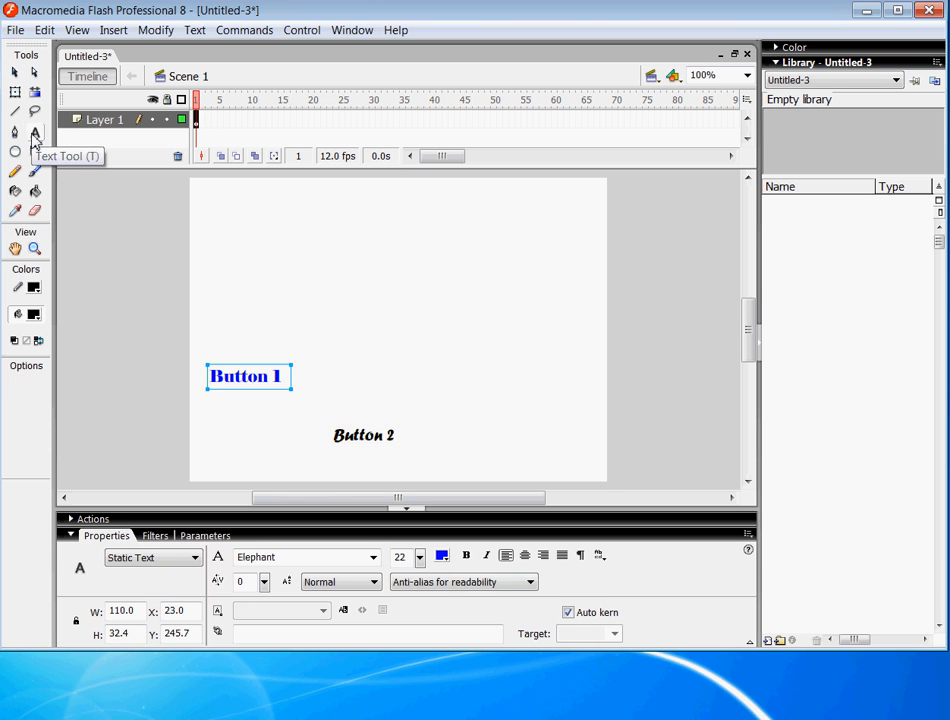
{"action": "left_click", "coordinate": [341, 437]}
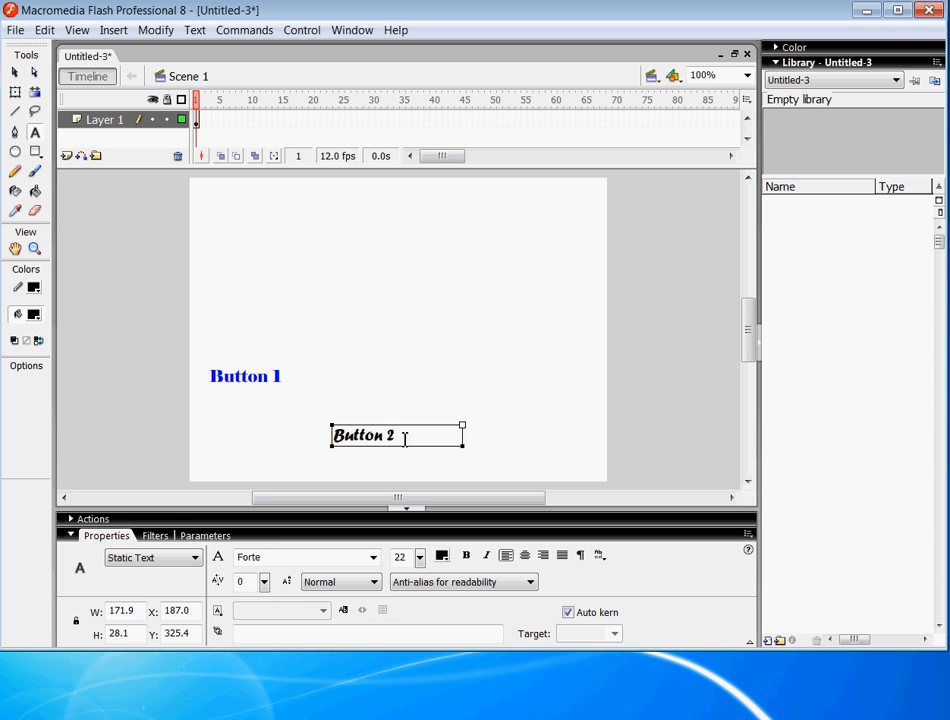
{"action": "left_click_drag", "start_coordinate": [404, 438], "coordinate": [334, 436]}
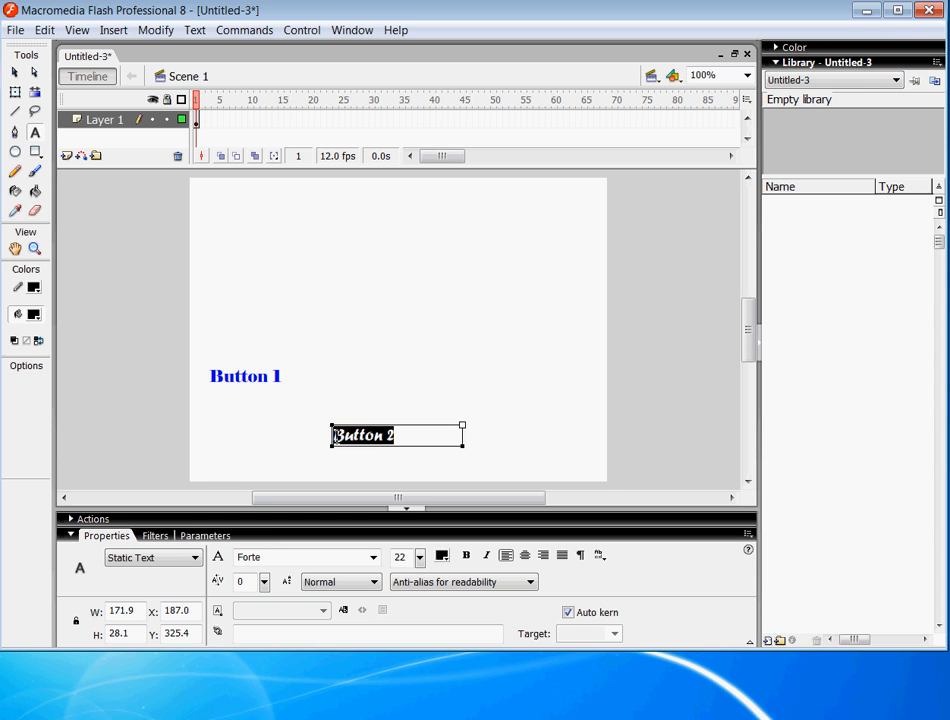
{"action": "left_click", "coordinate": [441, 556]}
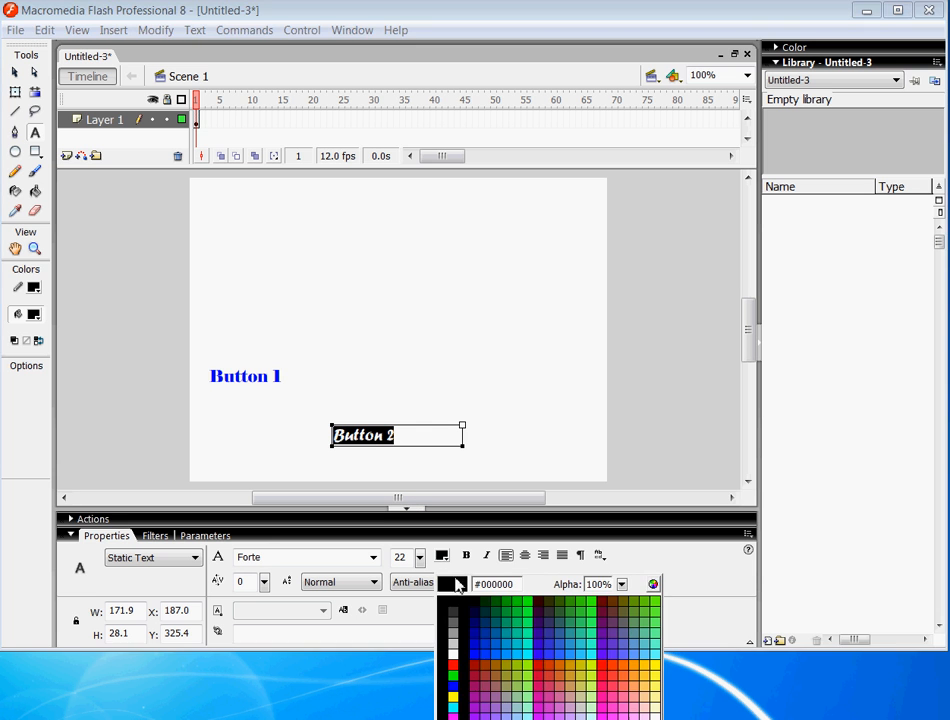
{"action": "left_click", "coordinate": [507, 601]}
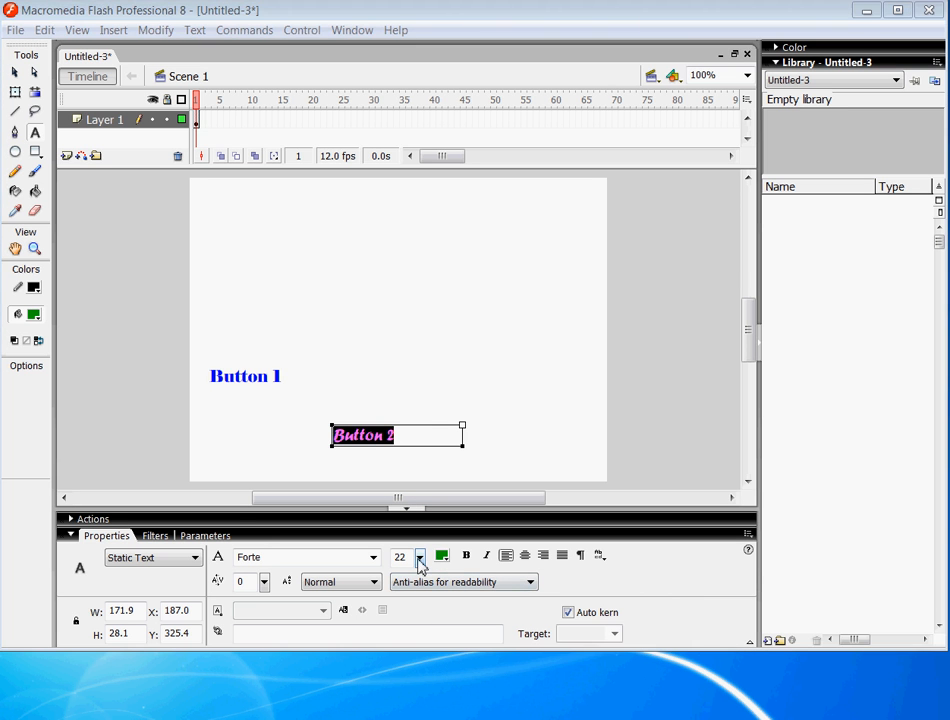
{"action": "left_click_drag", "start_coordinate": [420, 557], "coordinate": [421, 557]}
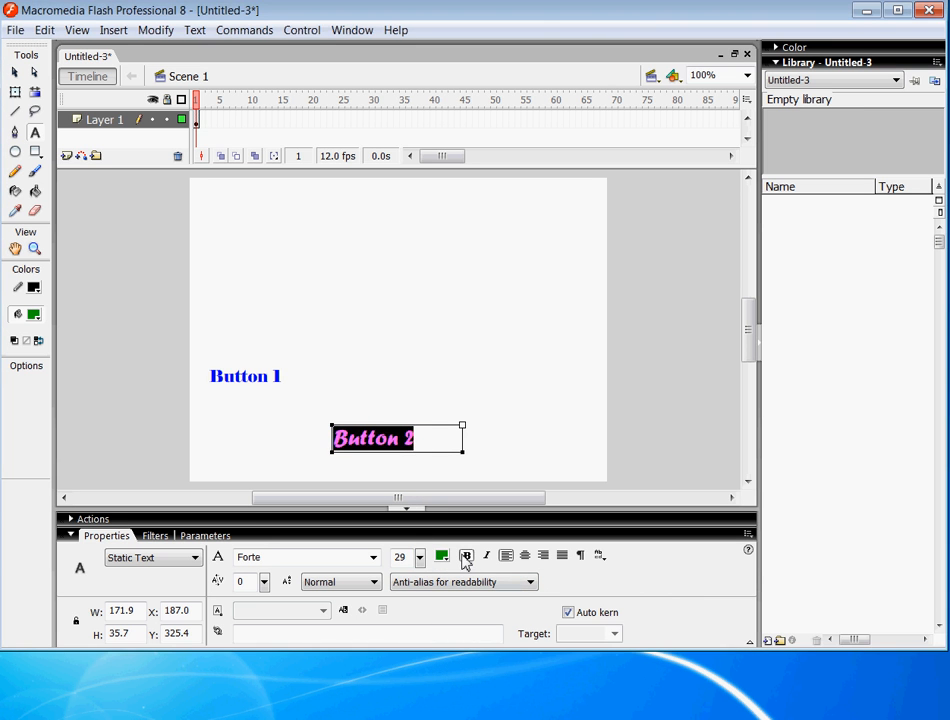
Step: Try bold and italic styling on the Button 2 text, then leave text editing
{"action": "left_click", "coordinate": [468, 557]}
{"action": "left_click", "coordinate": [486, 558]}
{"action": "left_click", "coordinate": [486, 558]}
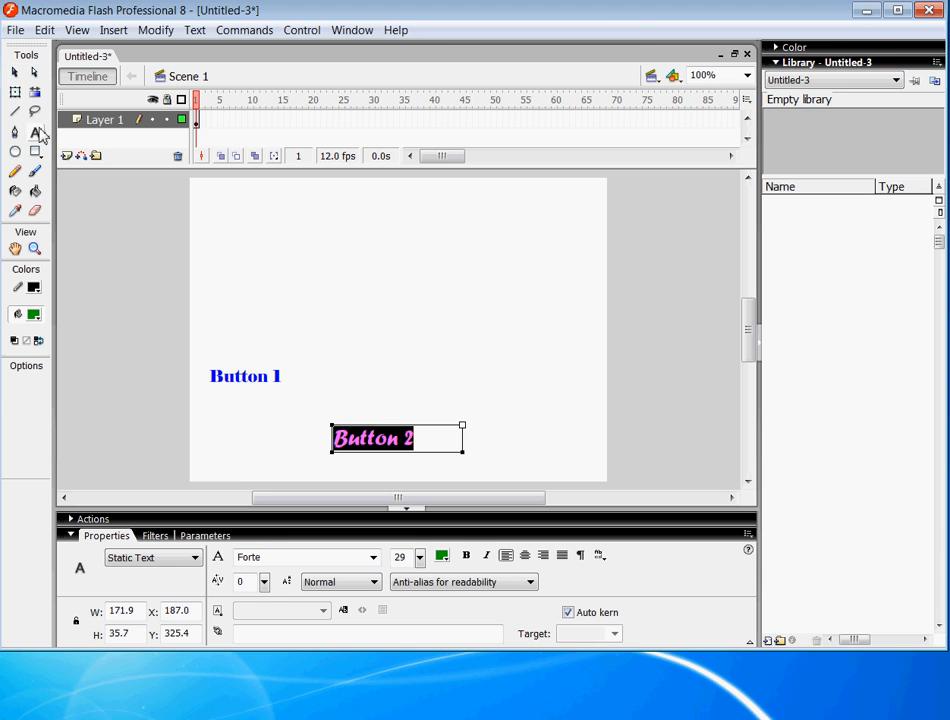
{"action": "left_click", "coordinate": [14, 72]}
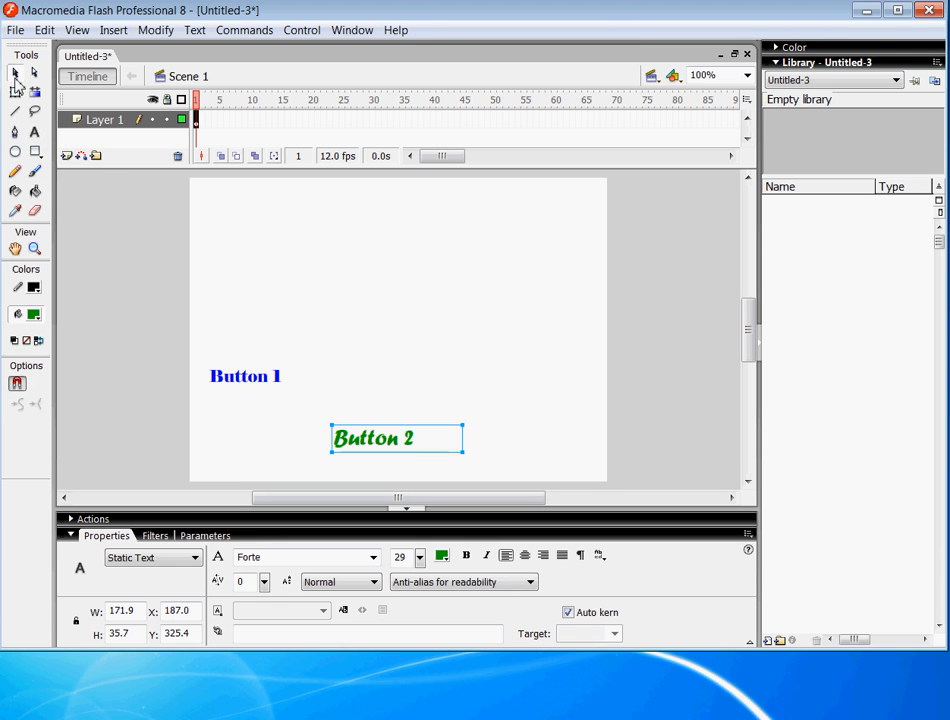
Step: Add a text box about 145 px wide to the right of Button 1, reading "Button 3" in black Georgia, and shift it slightly lower
{"action": "left_click", "coordinate": [35, 135]}
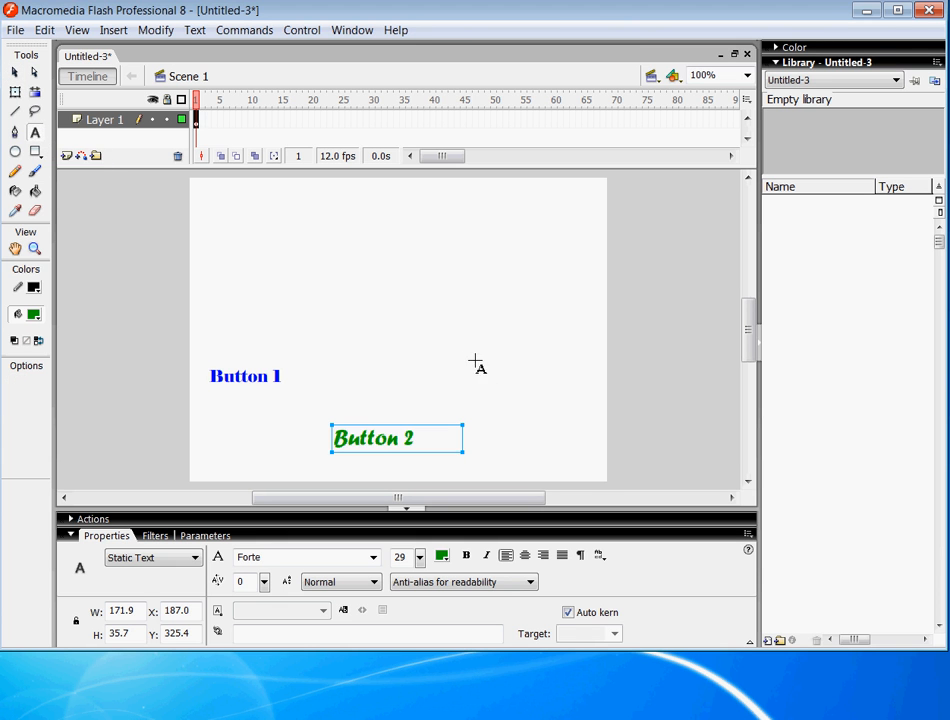
{"action": "left_click", "coordinate": [537, 390]}
{"action": "left_click_drag", "start_coordinate": [467, 345], "coordinate": [578, 413]}
{"action": "left_click", "coordinate": [374, 558]}
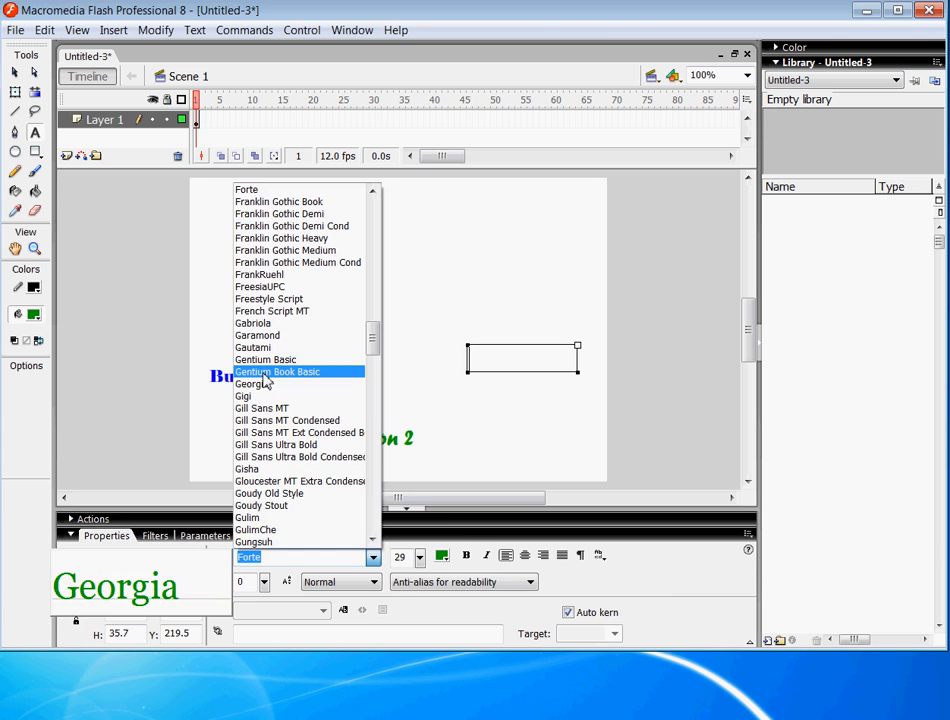
{"action": "left_click", "coordinate": [250, 385]}
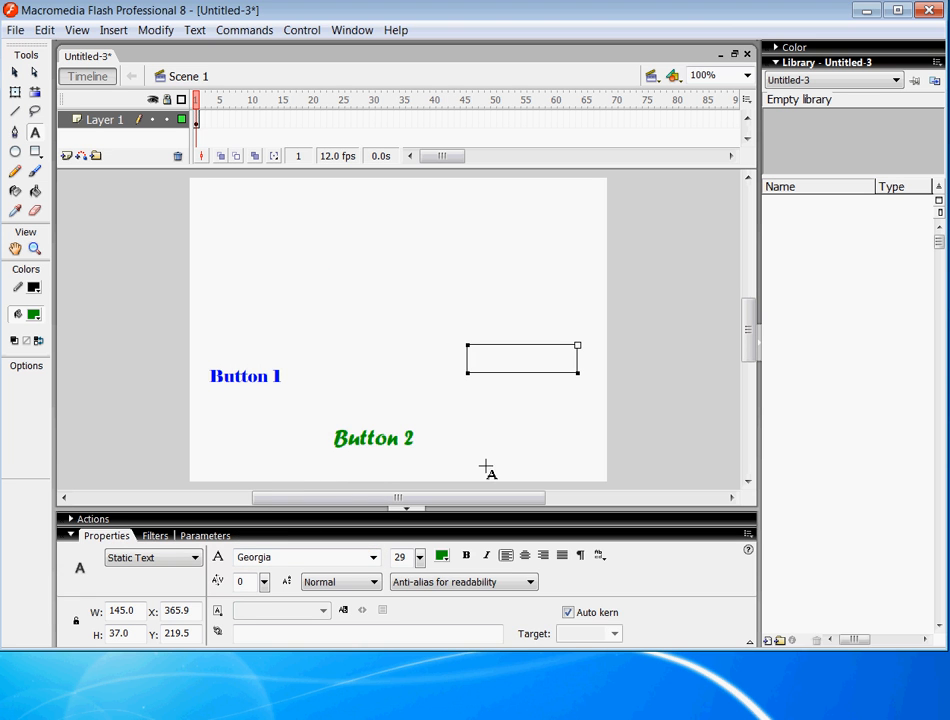
{"action": "left_click", "coordinate": [442, 556]}
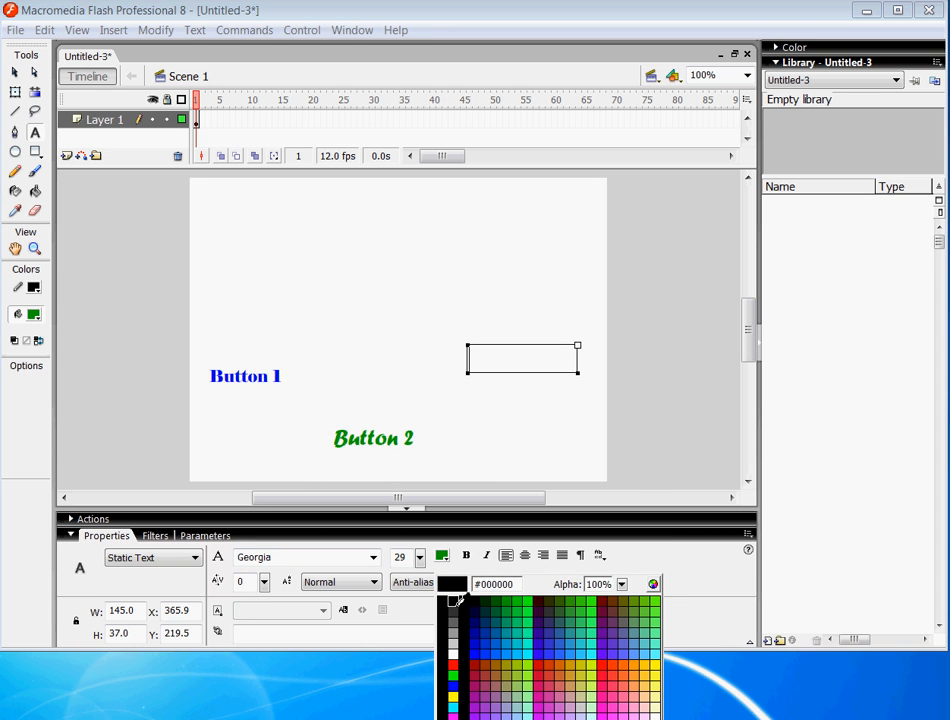
{"action": "left_click", "coordinate": [449, 601]}
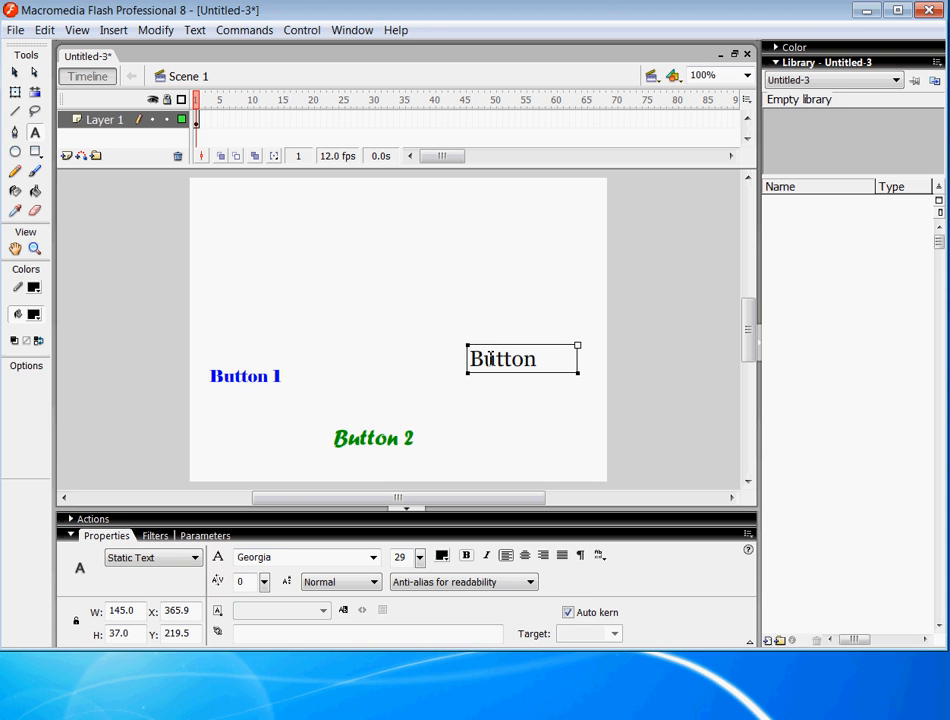
{"action": "left_click", "coordinate": [15, 72]}
{"action": "left_click_drag", "start_coordinate": [508, 368], "coordinate": [535, 387]}
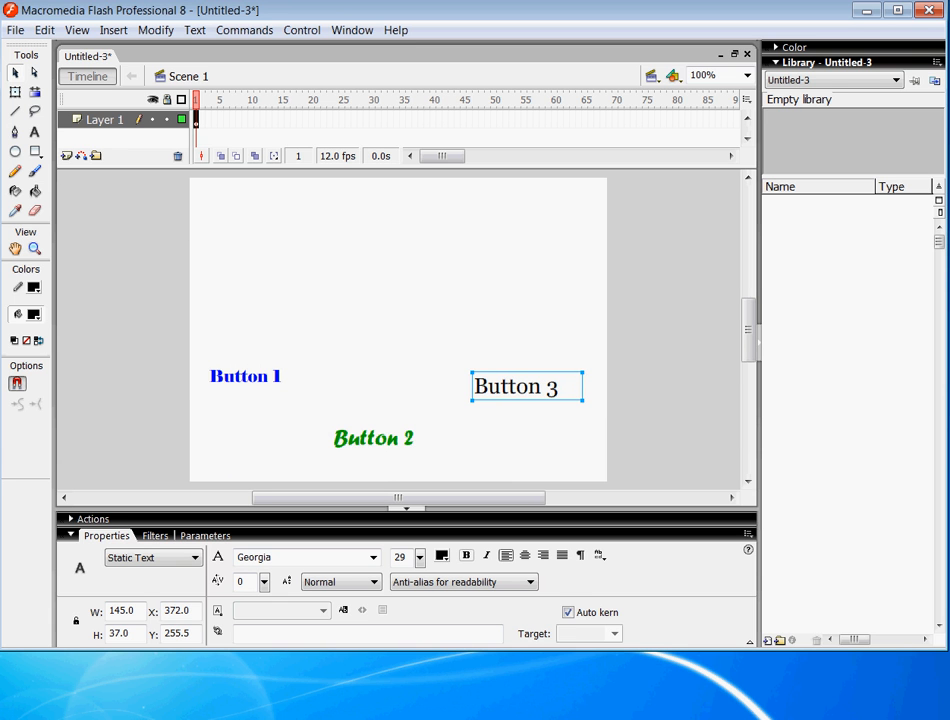
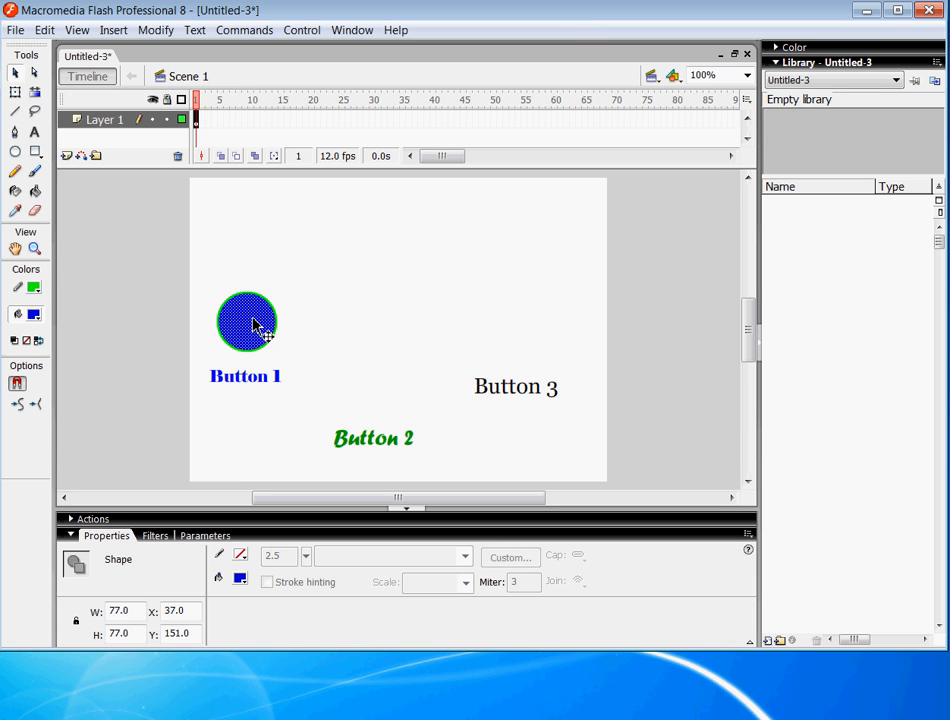
Step: Try moving only the circle's blue fill to the right of its outline, then undo the move
{"action": "left_click", "coordinate": [307, 366]}
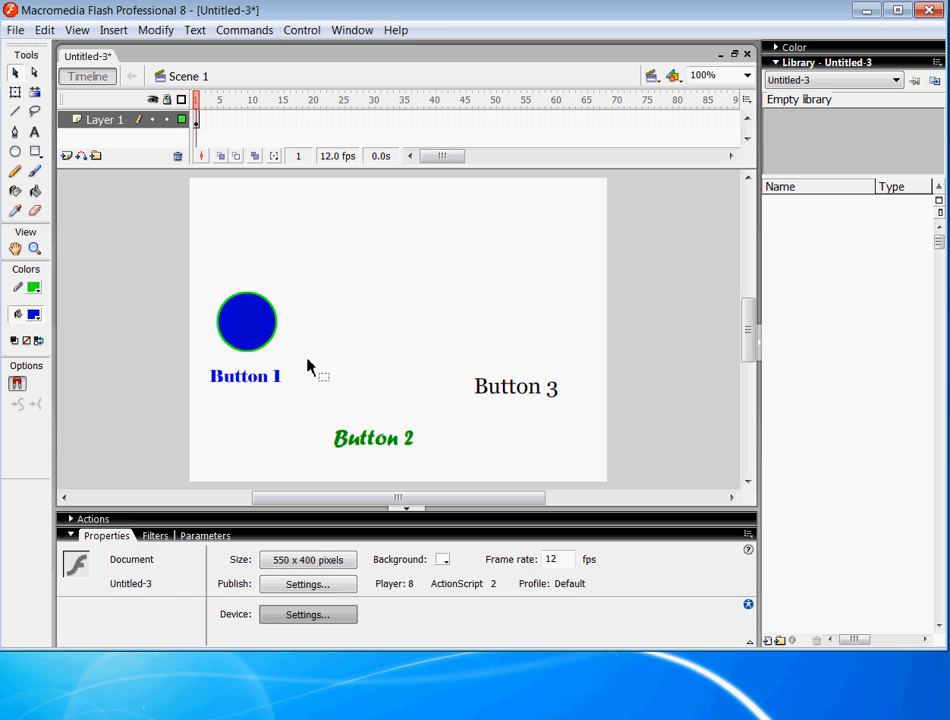
{"action": "left_click_drag", "start_coordinate": [249, 333], "coordinate": [330, 336]}
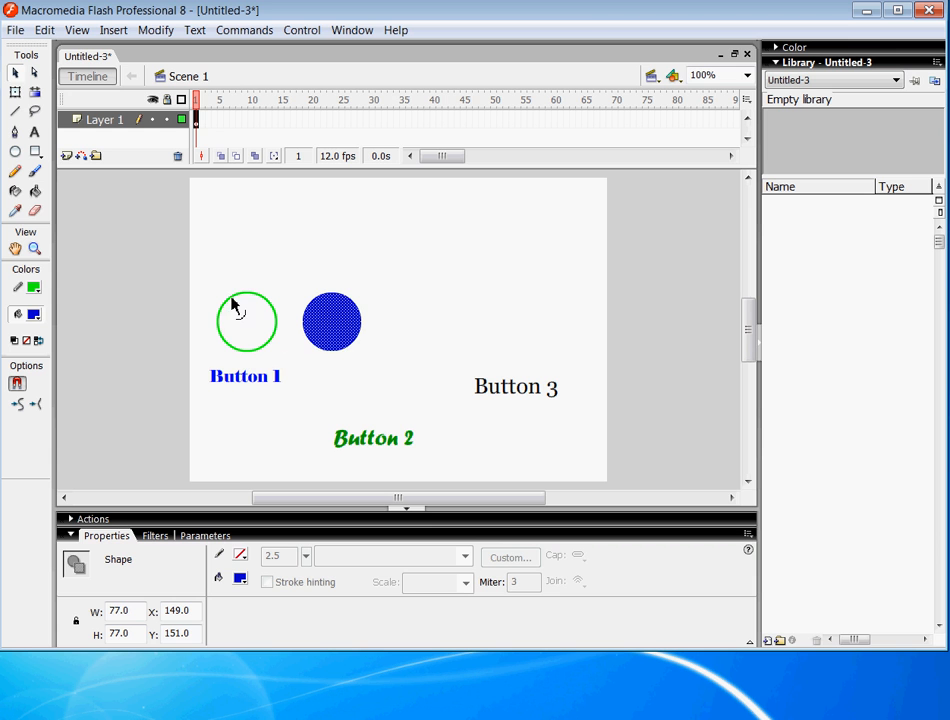
{"action": "key", "text": "ctrl+z"}
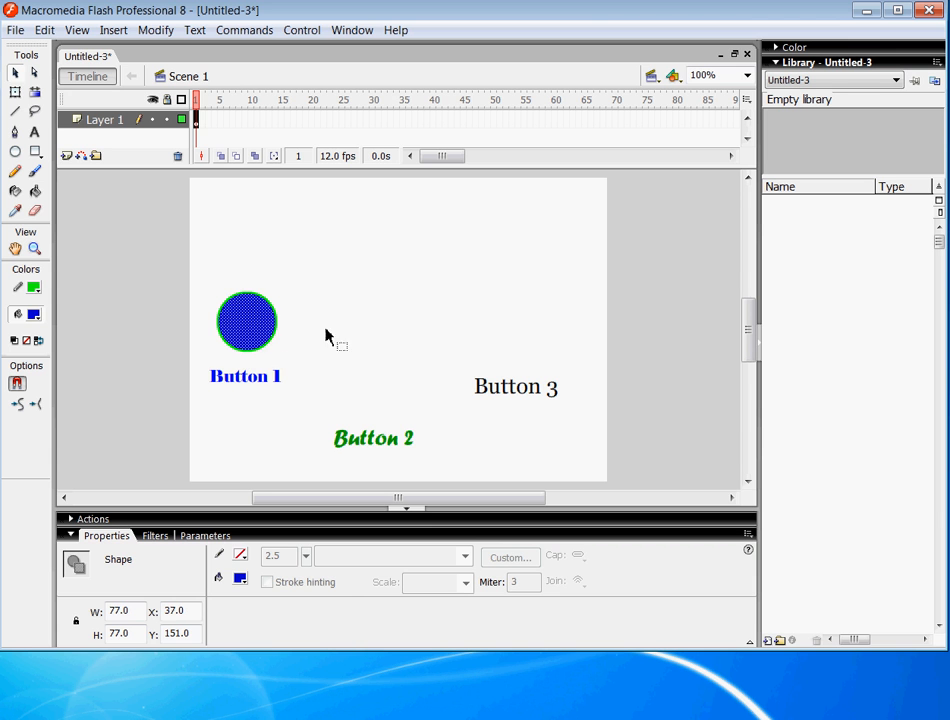
Step: Select the circle's fill and outline together with a marquee and move them just above the Button 1 text, at about X 35, Y 169
{"action": "left_click", "coordinate": [331, 333]}
{"action": "left_click_drag", "start_coordinate": [197, 268], "coordinate": [314, 367]}
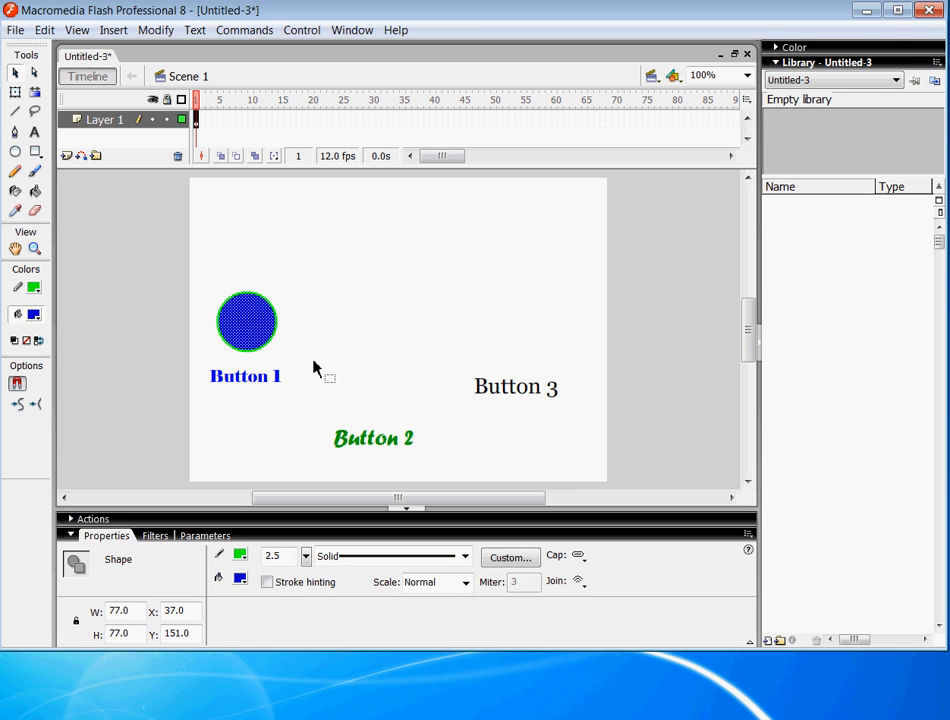
{"action": "left_click_drag", "start_coordinate": [254, 333], "coordinate": [267, 304]}
{"action": "left_click_drag", "start_coordinate": [267, 304], "coordinate": [254, 339]}
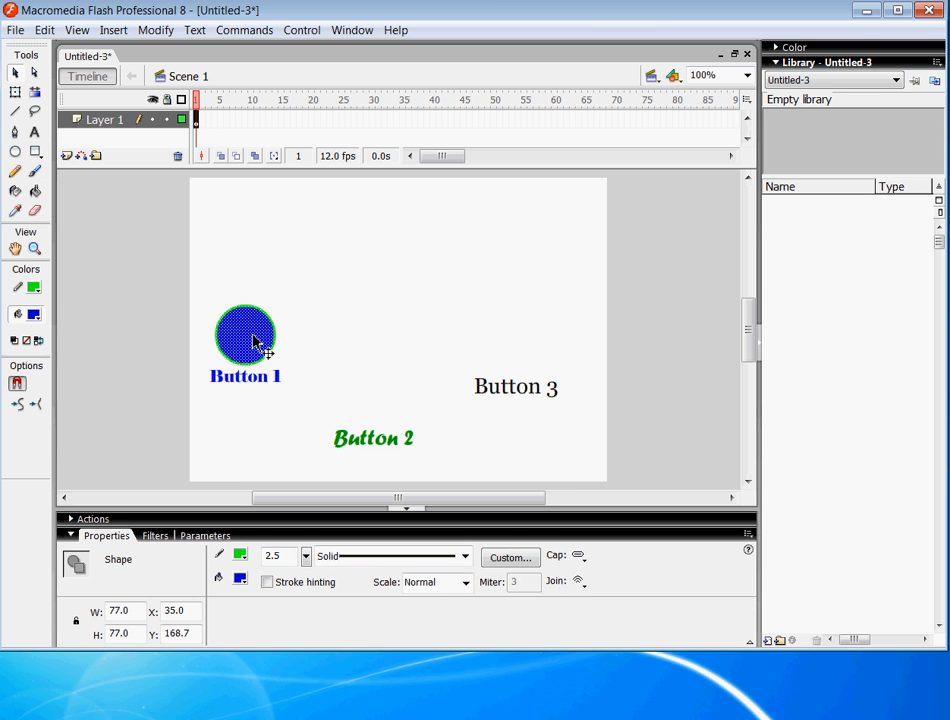
{"action": "left_click", "coordinate": [314, 339]}
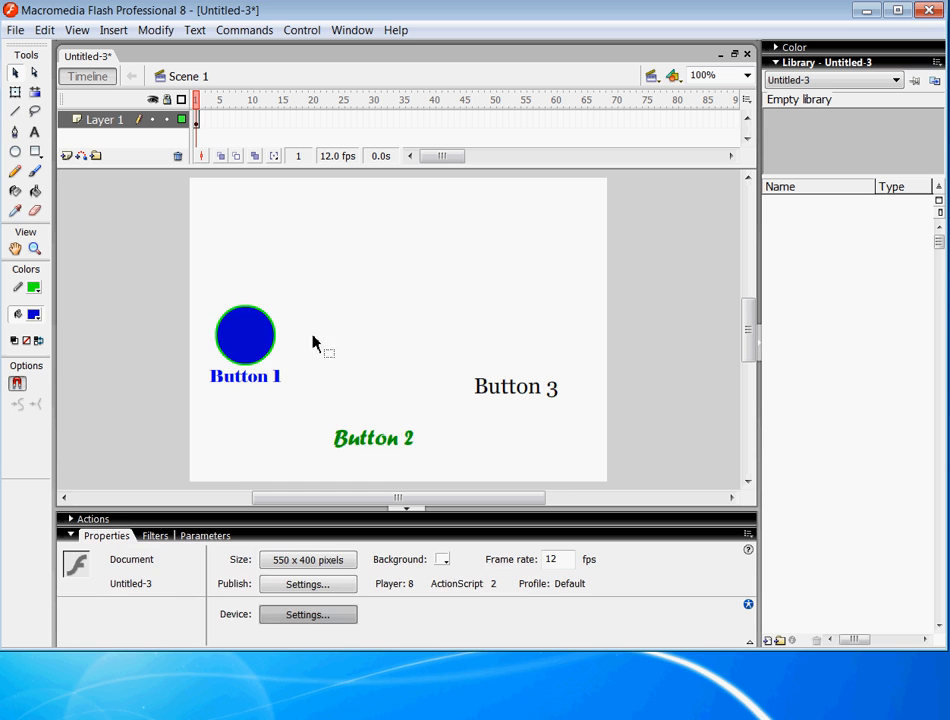
Step: Select the circle's fill together with its outline and raise both to about Y 150
{"action": "left_click", "coordinate": [248, 343]}
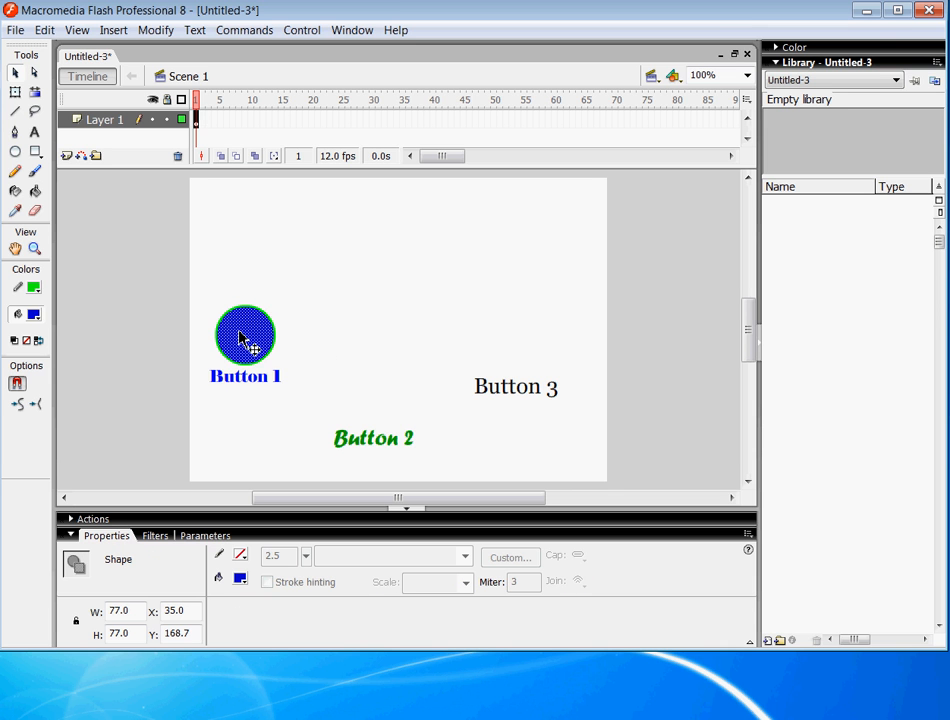
{"action": "double_click", "coordinate": [246, 341]}
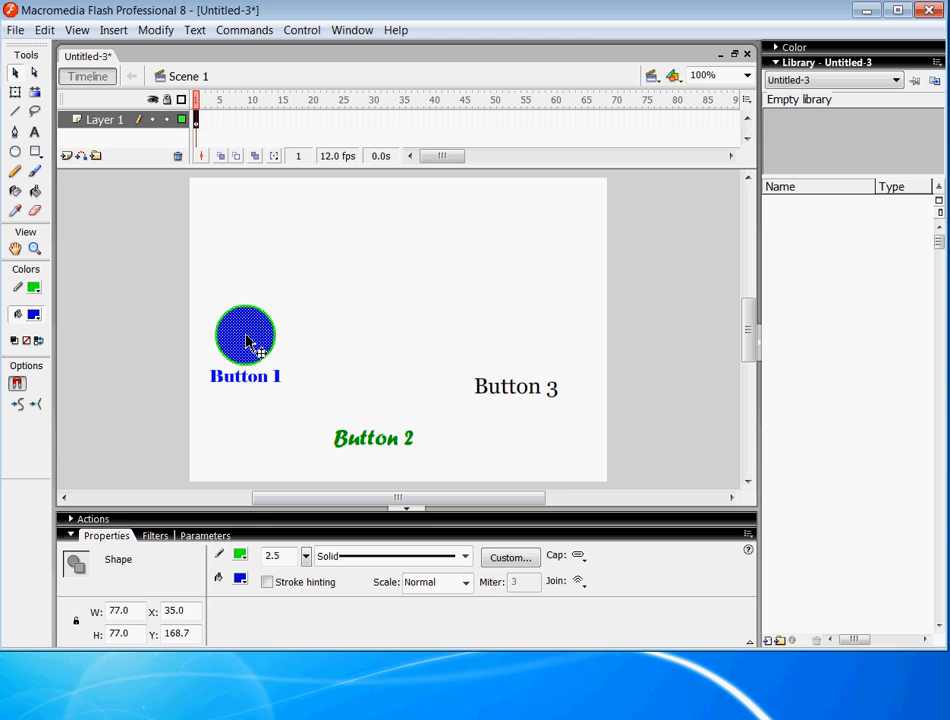
{"action": "mouse_move", "coordinate": [247, 341]}
{"action": "left_mouse_down"}
{"action": "mouse_move", "coordinate": [240, 288]}
{"action": "mouse_move", "coordinate": [245, 332]}
{"action": "left_mouse_up"}
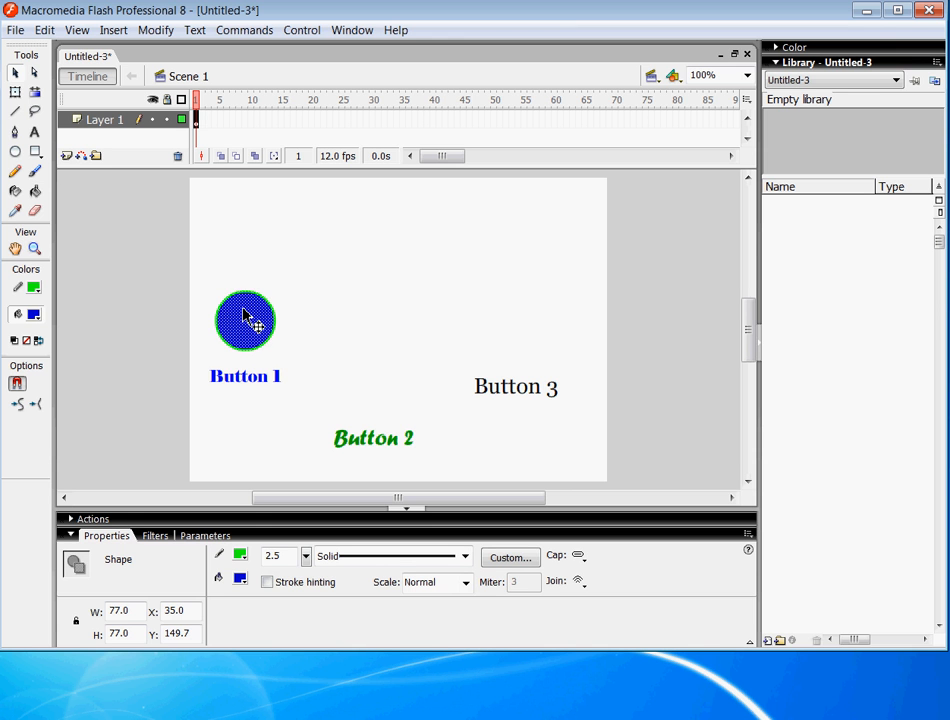
{"action": "left_click", "coordinate": [318, 330]}
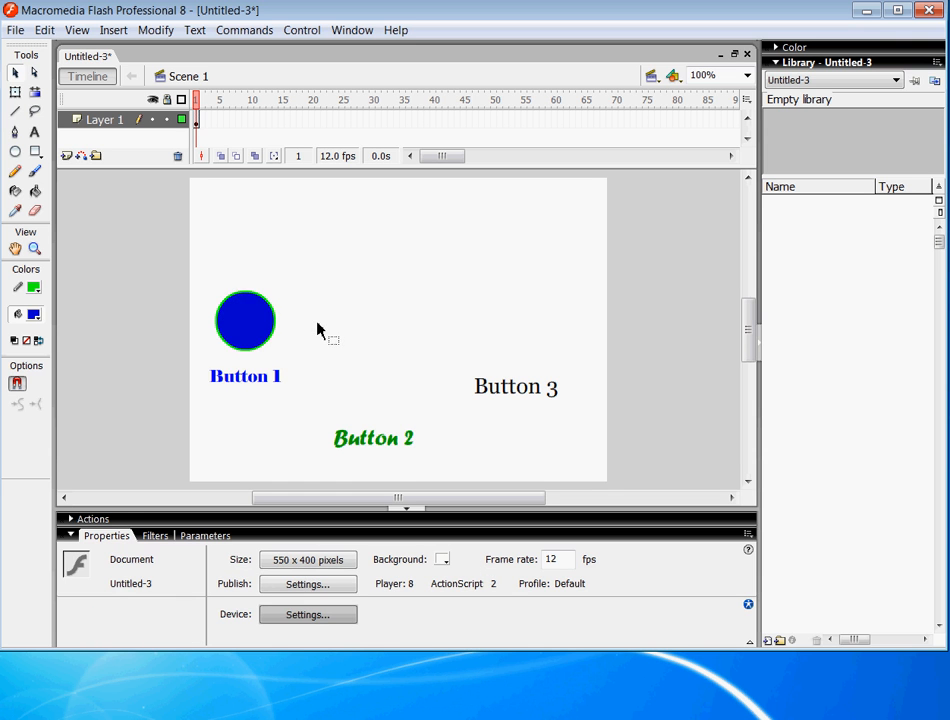
{"action": "left_click", "coordinate": [15, 152]}
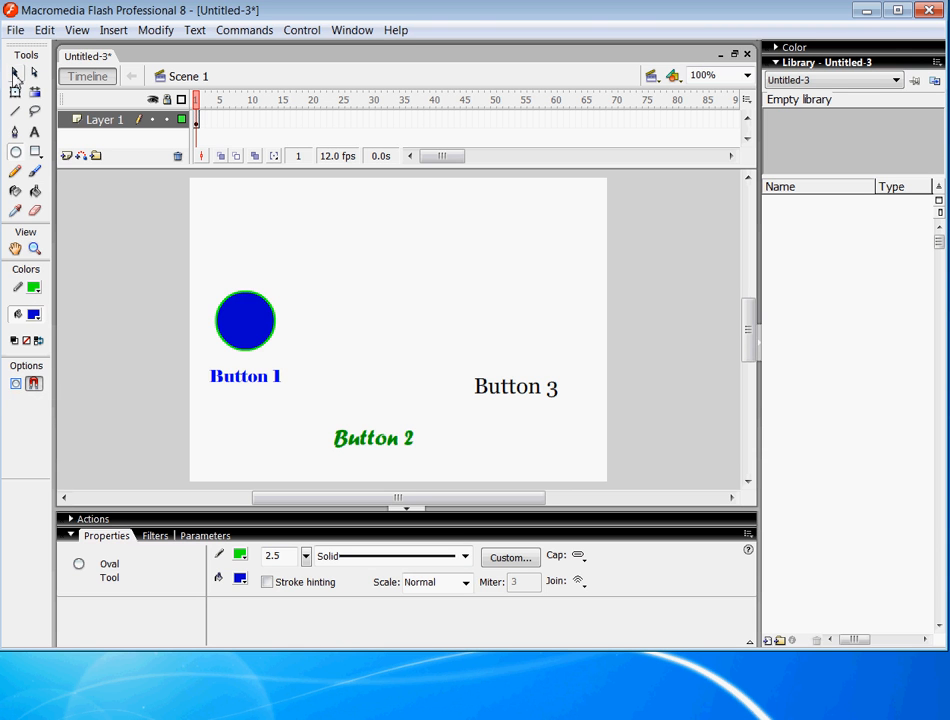
{"action": "left_click", "coordinate": [15, 73]}
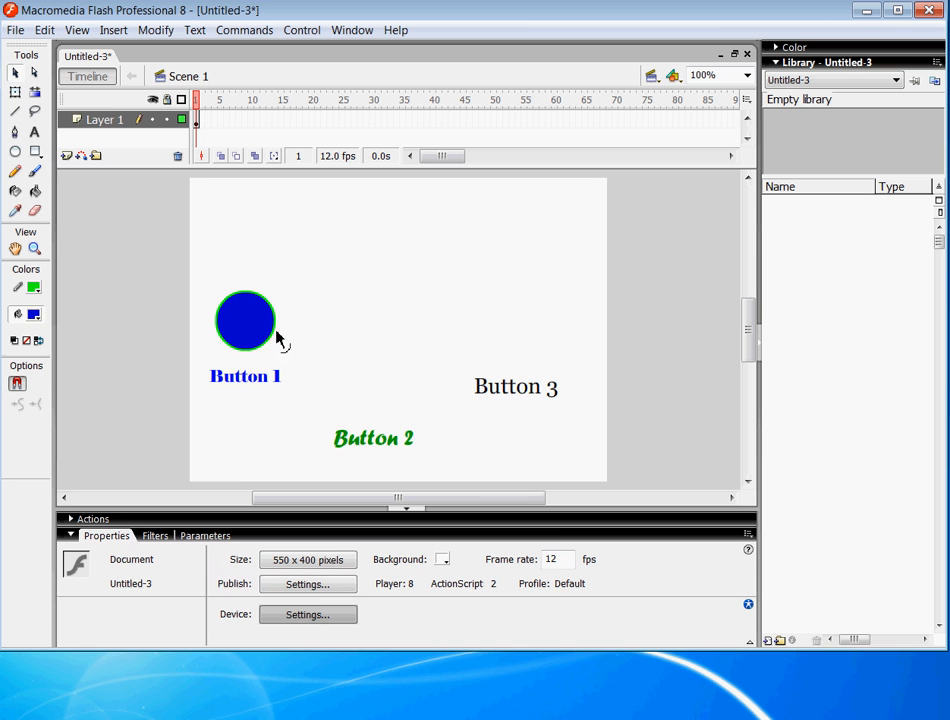
{"action": "left_click", "coordinate": [237, 320]}
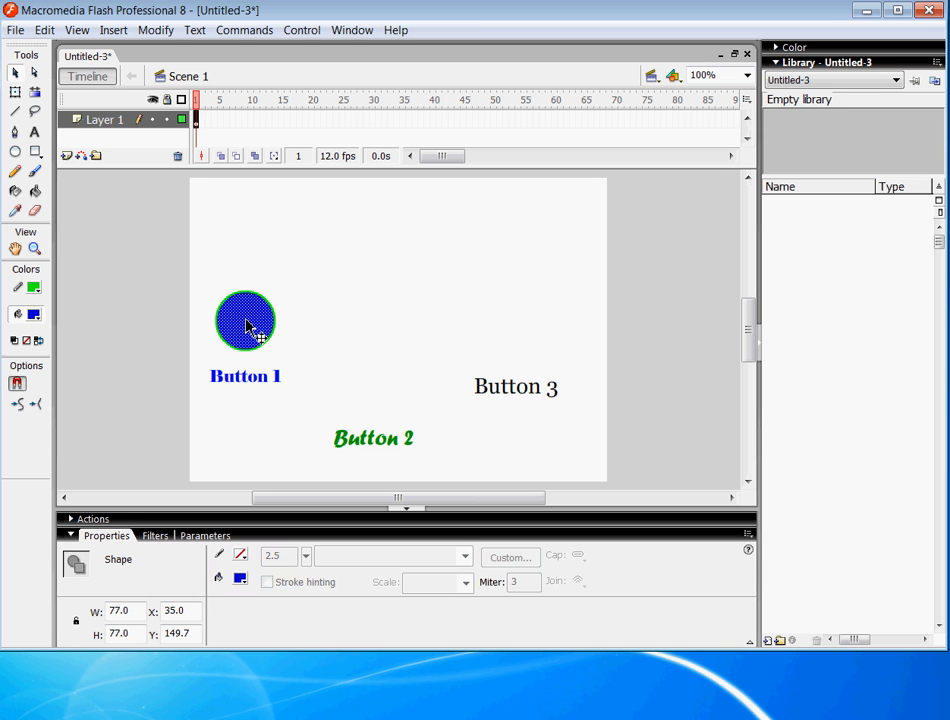
{"action": "left_click", "coordinate": [276, 334]}
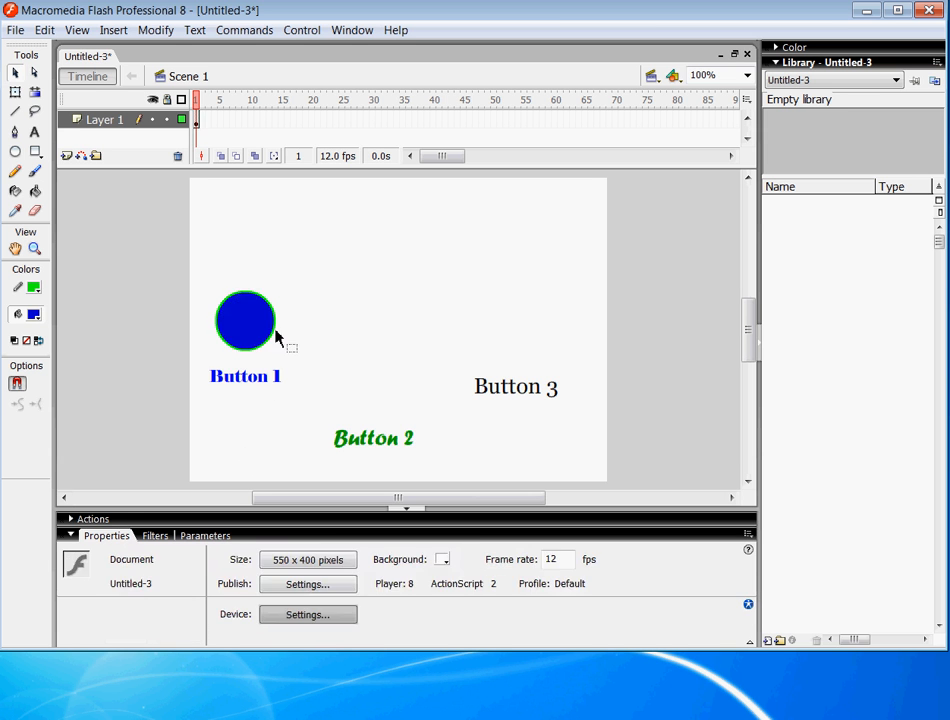
Step: Change the fill colour of the circle above Button 1 to red
{"action": "left_click", "coordinate": [251, 329]}
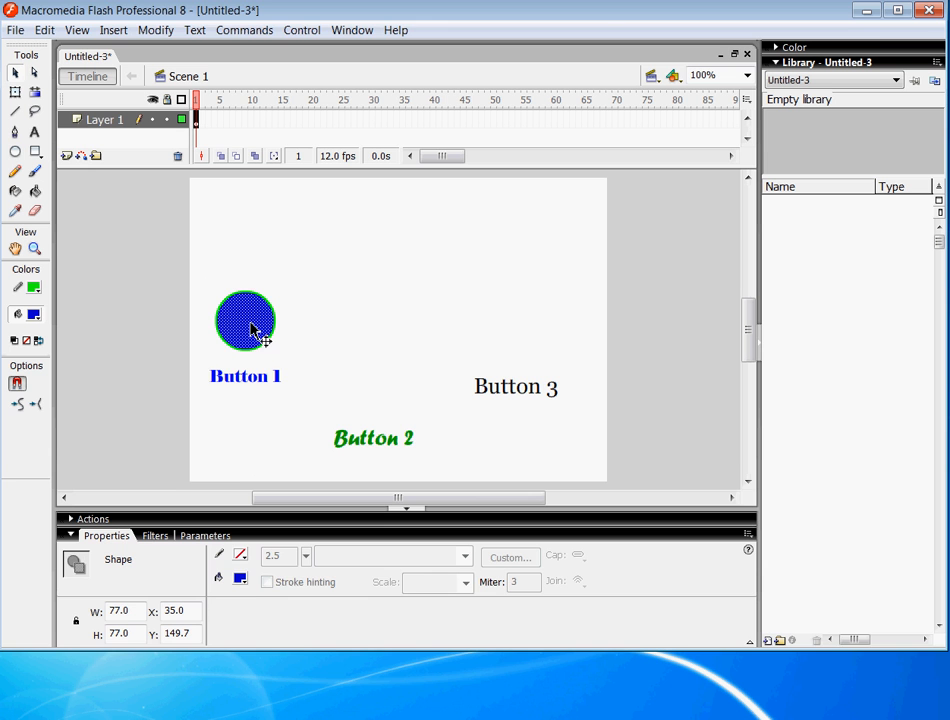
{"action": "left_click", "coordinate": [240, 578]}
{"action": "left_click", "coordinate": [272, 660]}
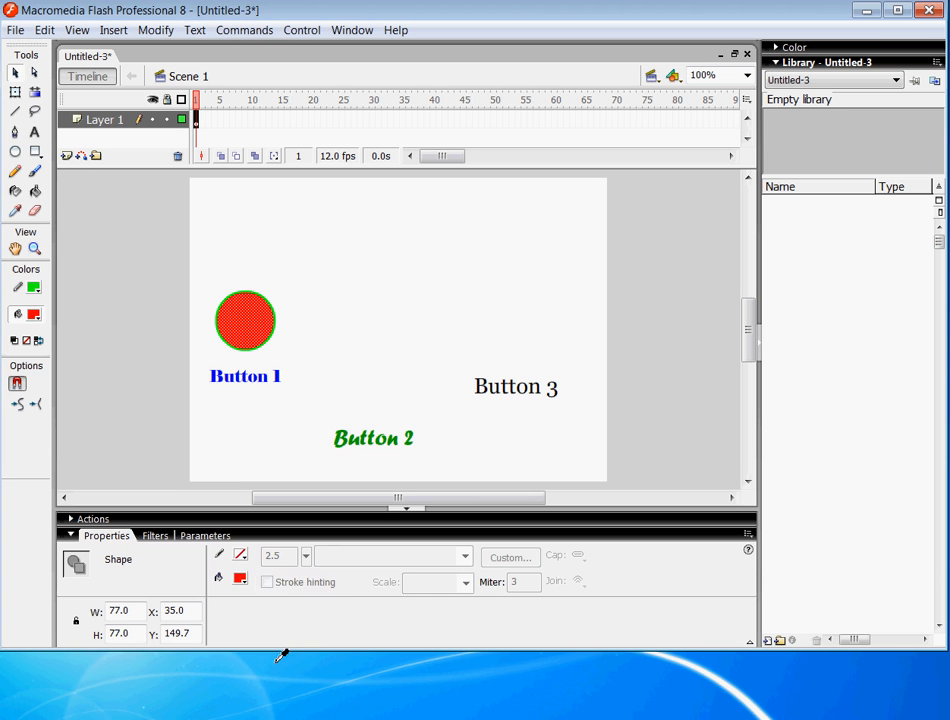
{"action": "left_click", "coordinate": [300, 338]}
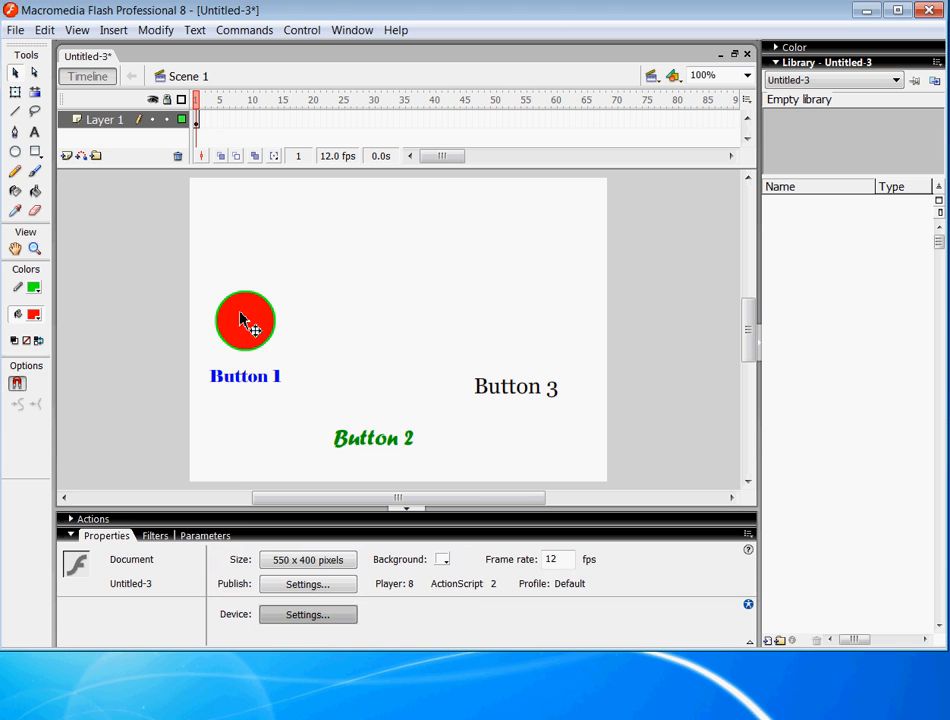
Step: Select only the circle's outline and change its stroke colour to black
{"action": "left_click", "coordinate": [247, 322]}
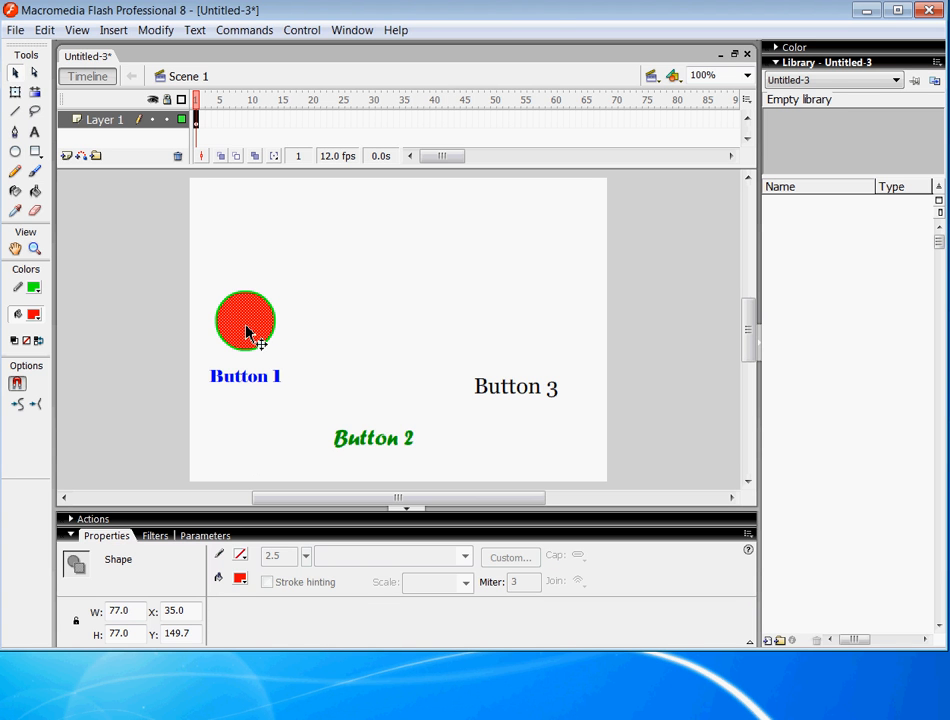
{"action": "left_click", "coordinate": [260, 348]}
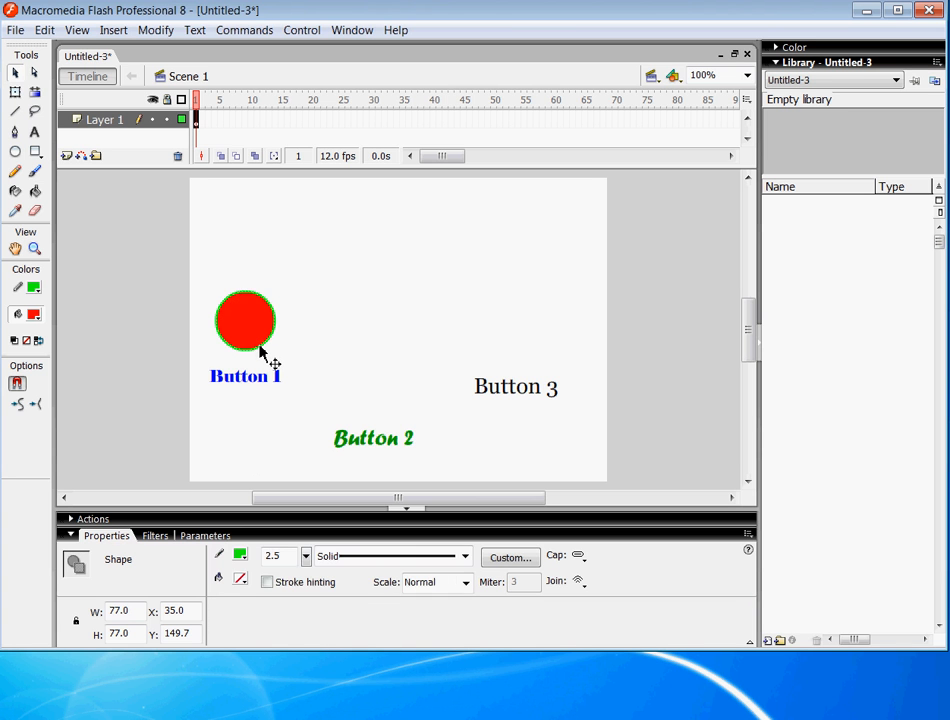
{"action": "left_click", "coordinate": [240, 556]}
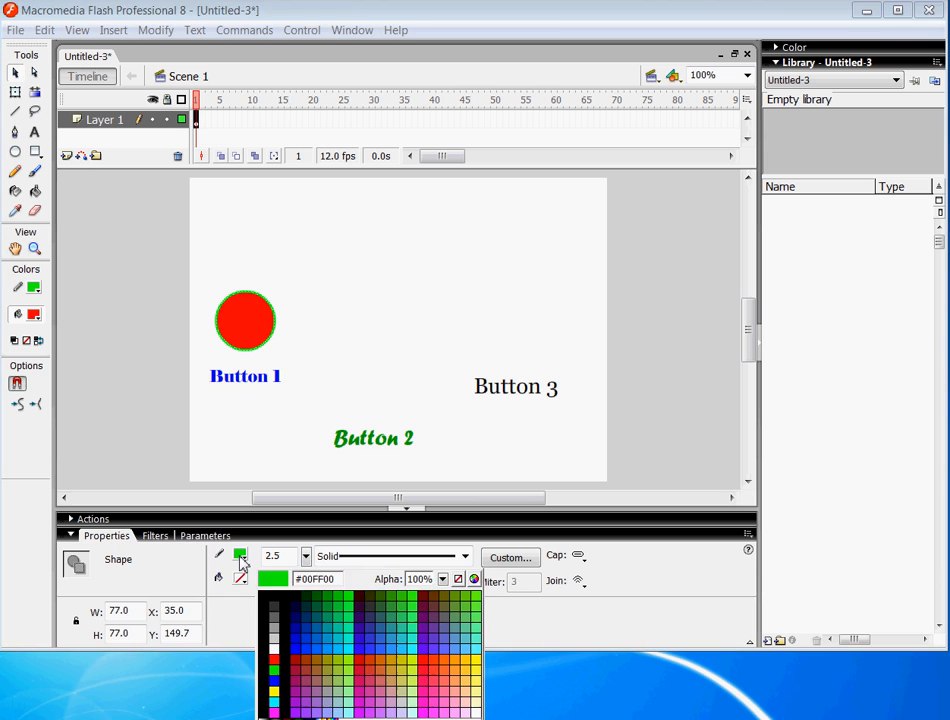
{"action": "left_click", "coordinate": [270, 595]}
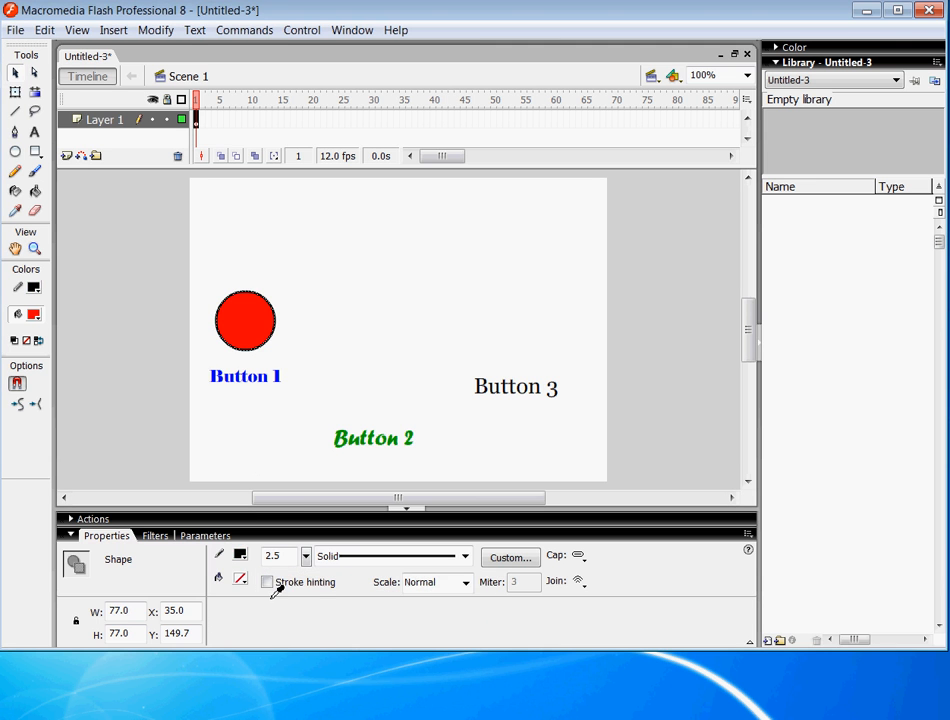
{"action": "left_click", "coordinate": [332, 360]}
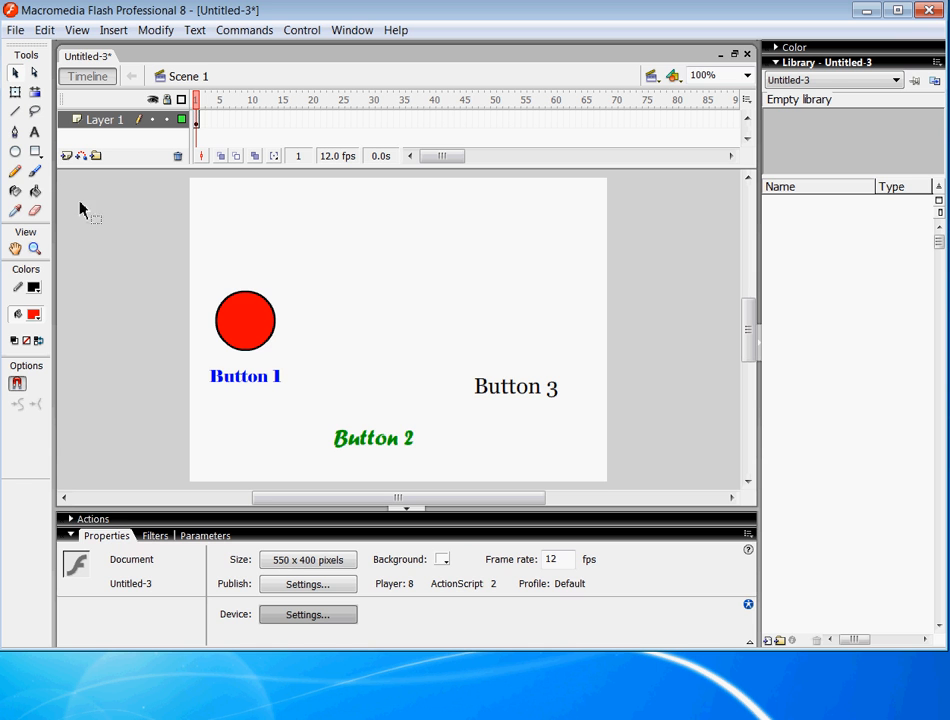
Step: Recolour the circle's outline green (#66CC00) with the Ink Bottle tool
{"action": "left_click", "coordinate": [15, 192]}
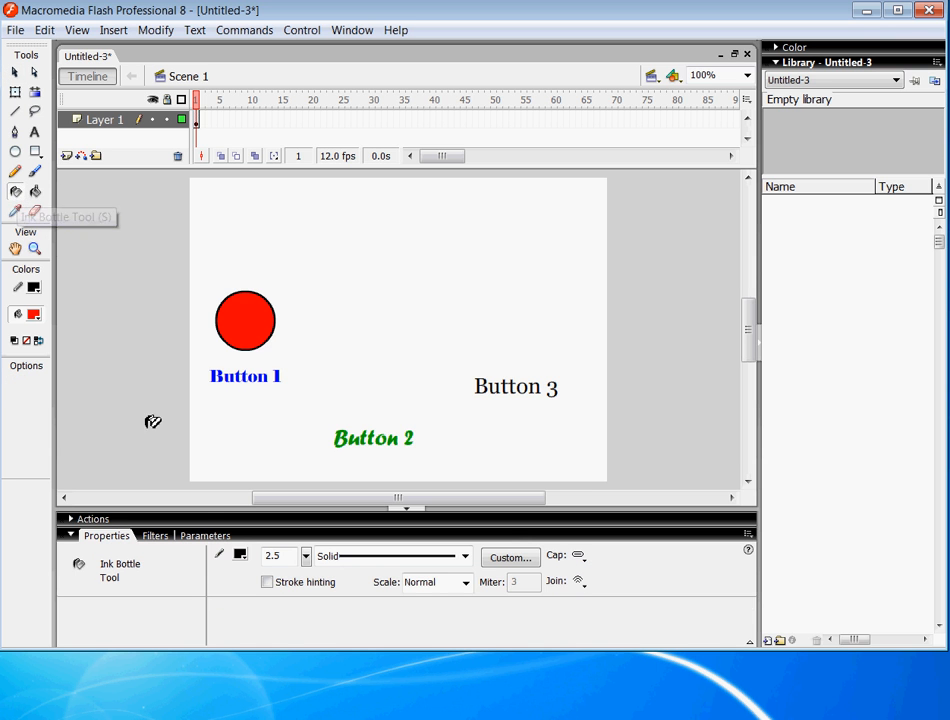
{"action": "left_click", "coordinate": [240, 554]}
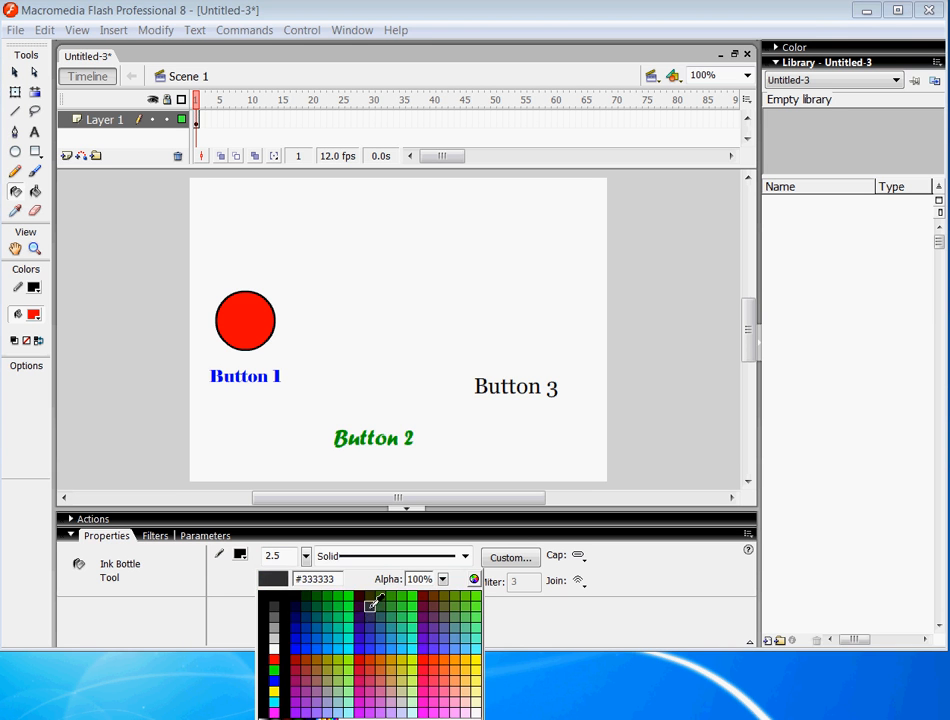
{"action": "left_click", "coordinate": [469, 593]}
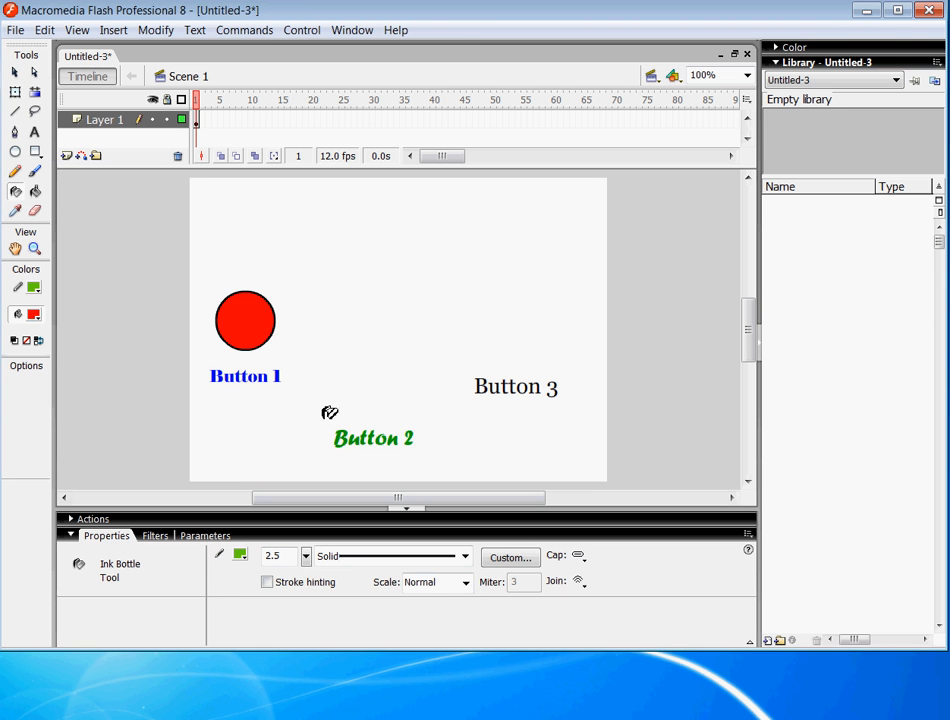
{"action": "left_click", "coordinate": [252, 319]}
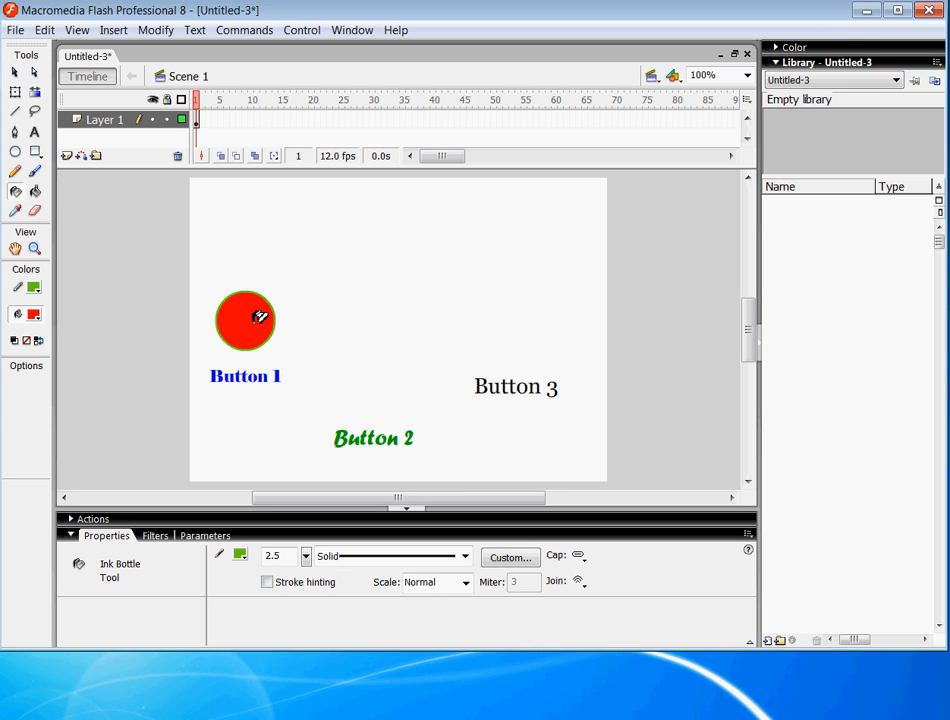
Step: Recolour the outline of the circle above Button 1 blue with the Ink Bottle tool
{"action": "left_click", "coordinate": [240, 554]}
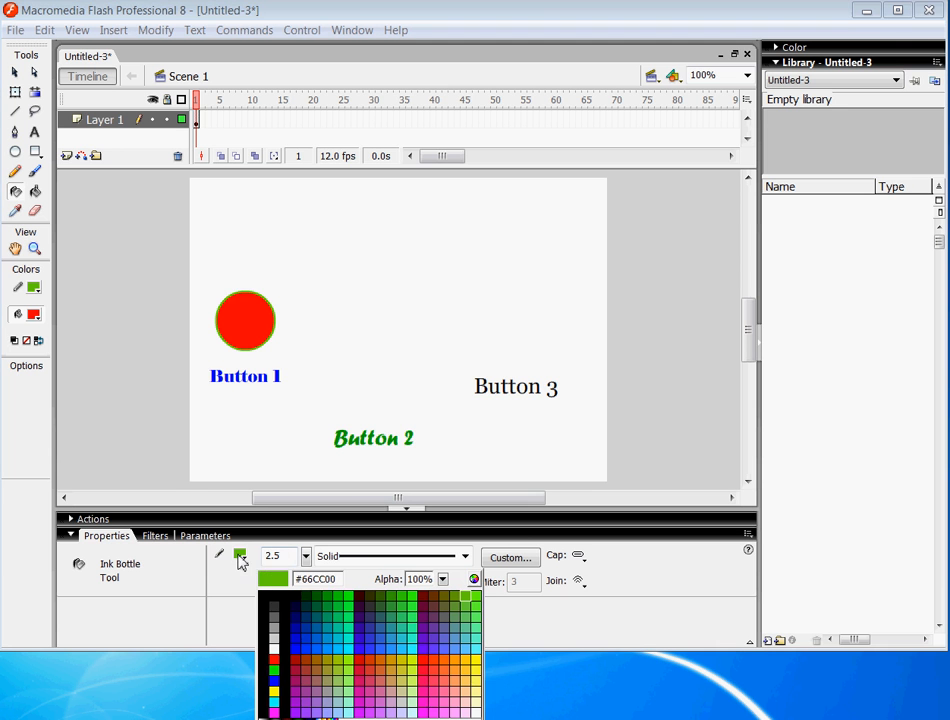
{"action": "left_click", "coordinate": [274, 678]}
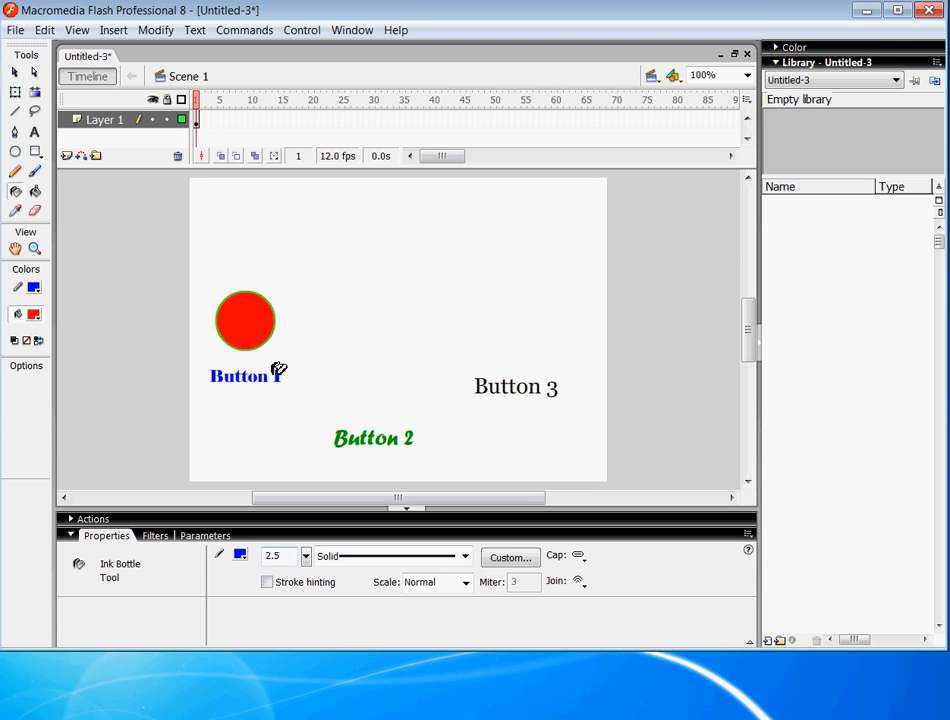
{"action": "left_click", "coordinate": [252, 313]}
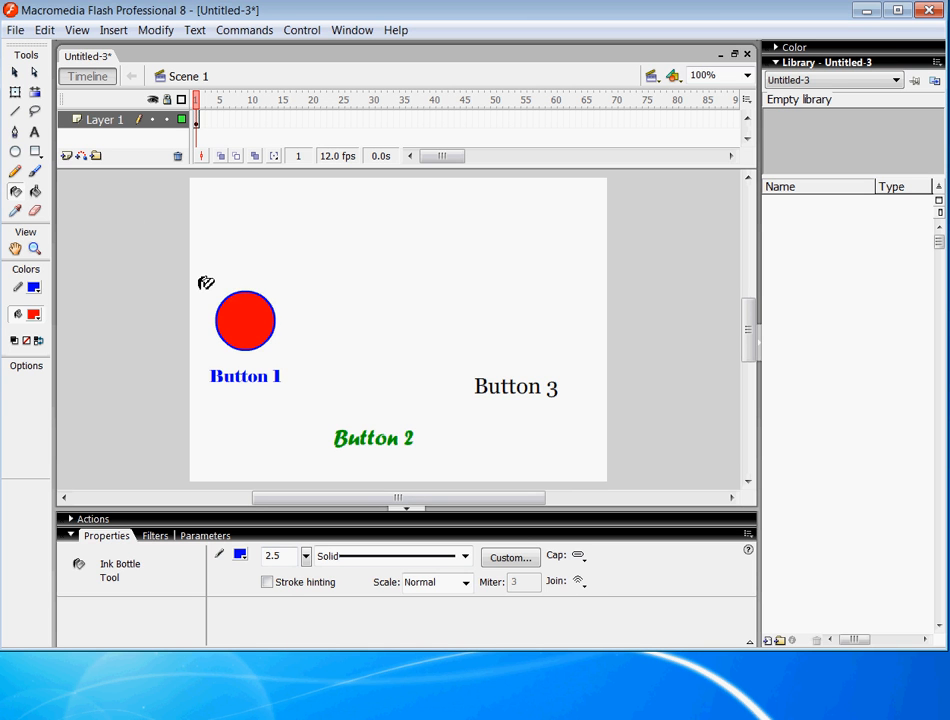
Step: Fill the circle with a muted slate blue using the Paint Bucket tool
{"action": "left_click", "coordinate": [35, 191]}
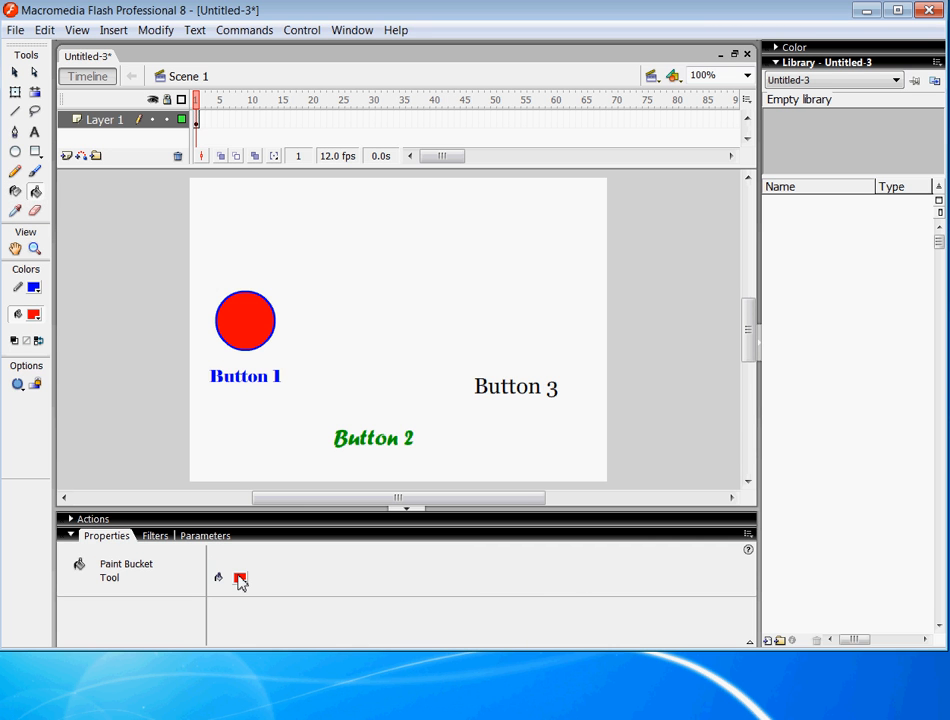
{"action": "left_click", "coordinate": [240, 579]}
{"action": "left_click", "coordinate": [437, 622]}
{"action": "left_click", "coordinate": [244, 324]}
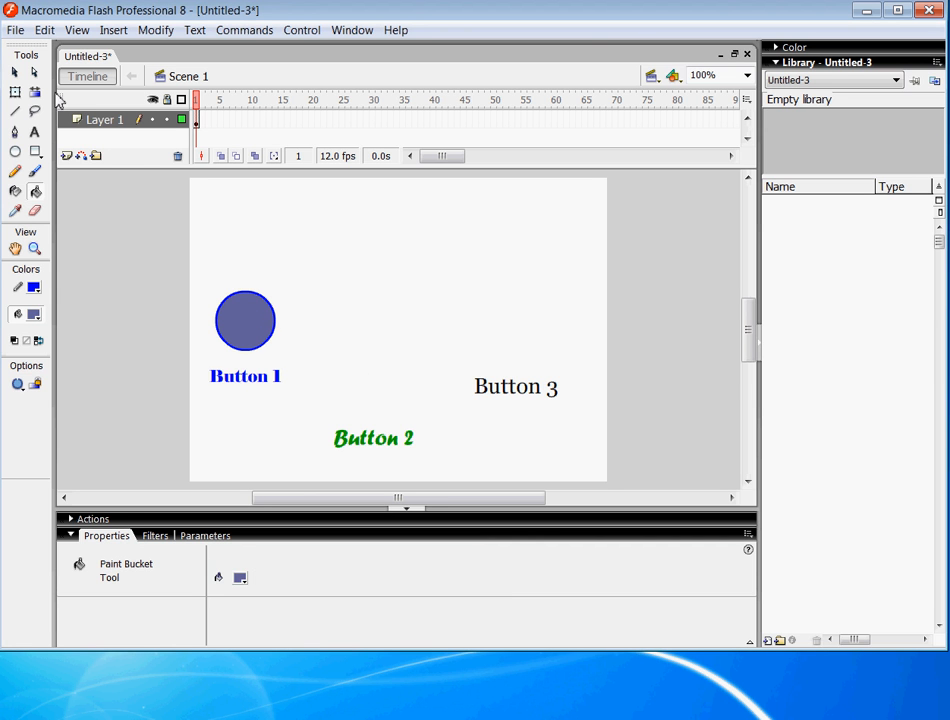
Step: In Object Drawing mode, draw a rectangle about 116 by 56 pixels above Button 2 with a brown (#996600) fill and green stroke
{"action": "left_click", "coordinate": [17, 74]}
{"action": "left_click", "coordinate": [37, 153]}
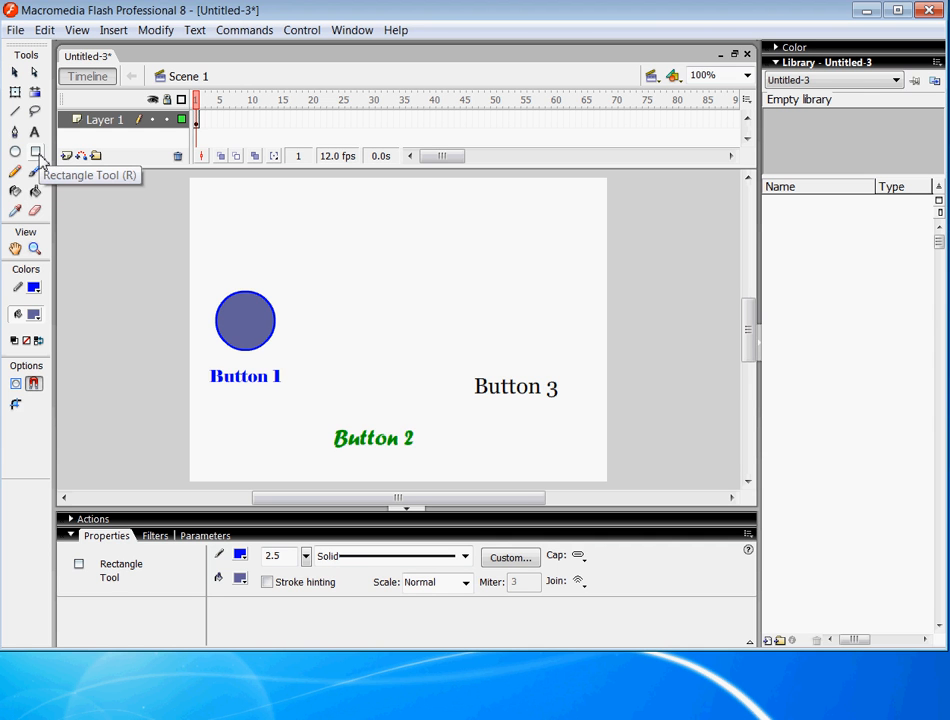
{"action": "left_click", "coordinate": [15, 389]}
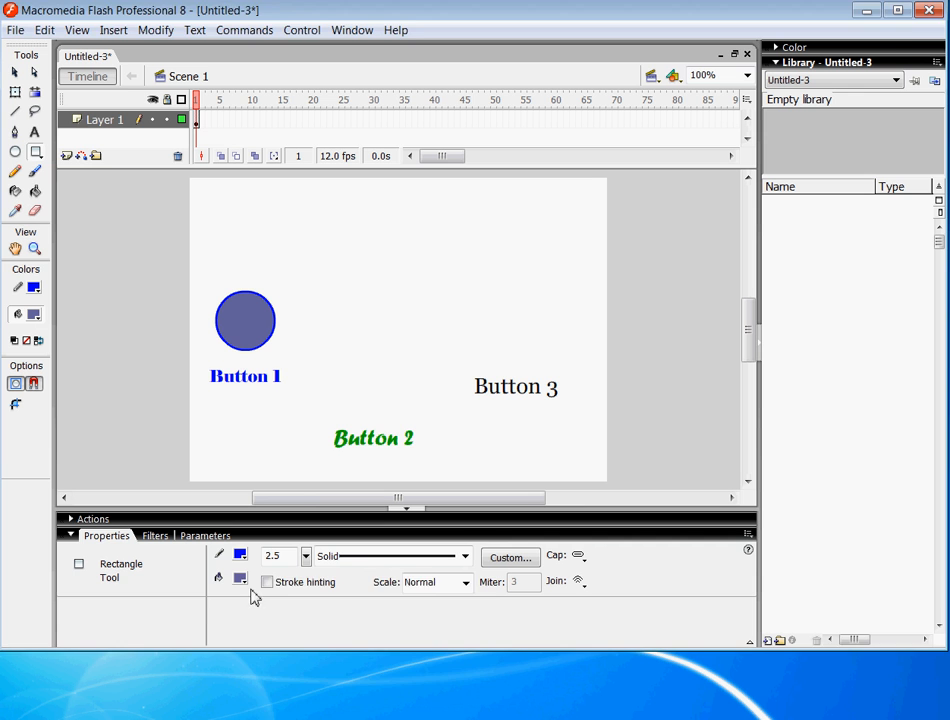
{"action": "left_click", "coordinate": [240, 578]}
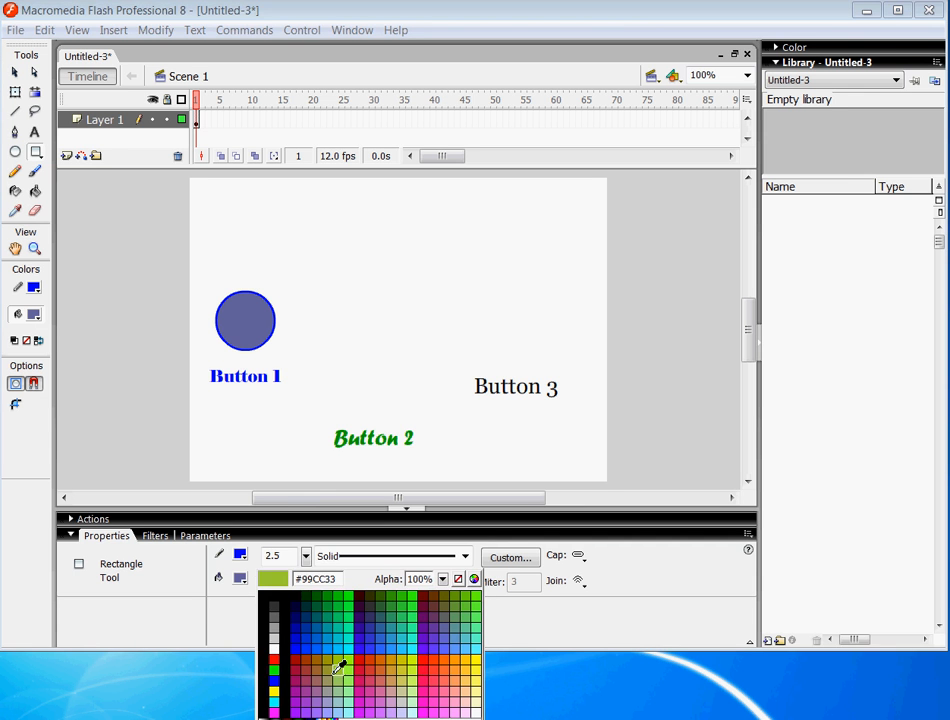
{"action": "left_click", "coordinate": [318, 661]}
{"action": "left_click", "coordinate": [240, 578]}
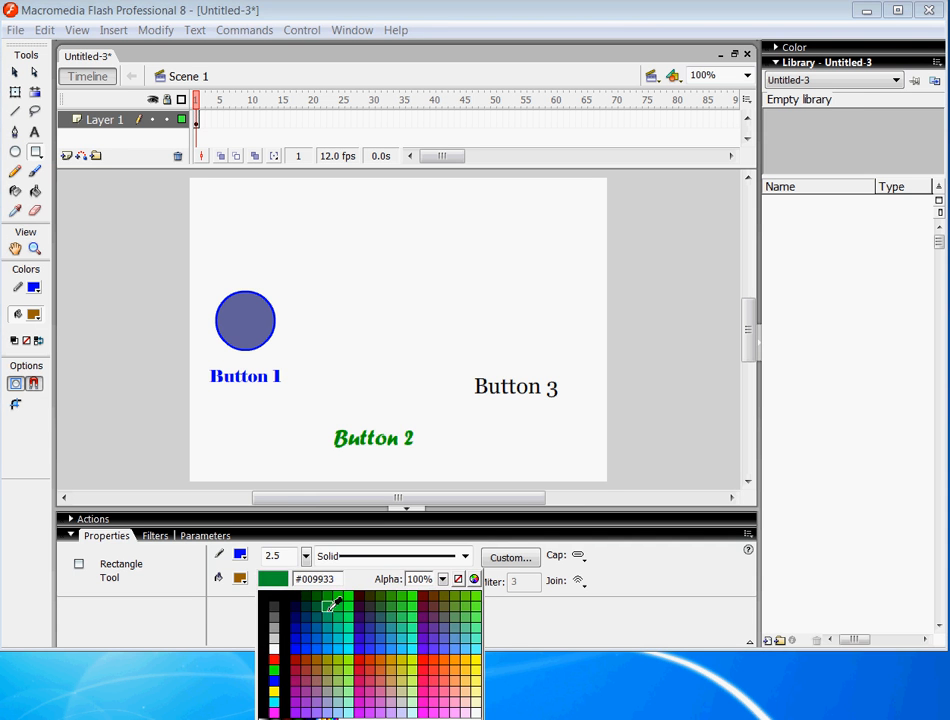
{"action": "left_click", "coordinate": [340, 596]}
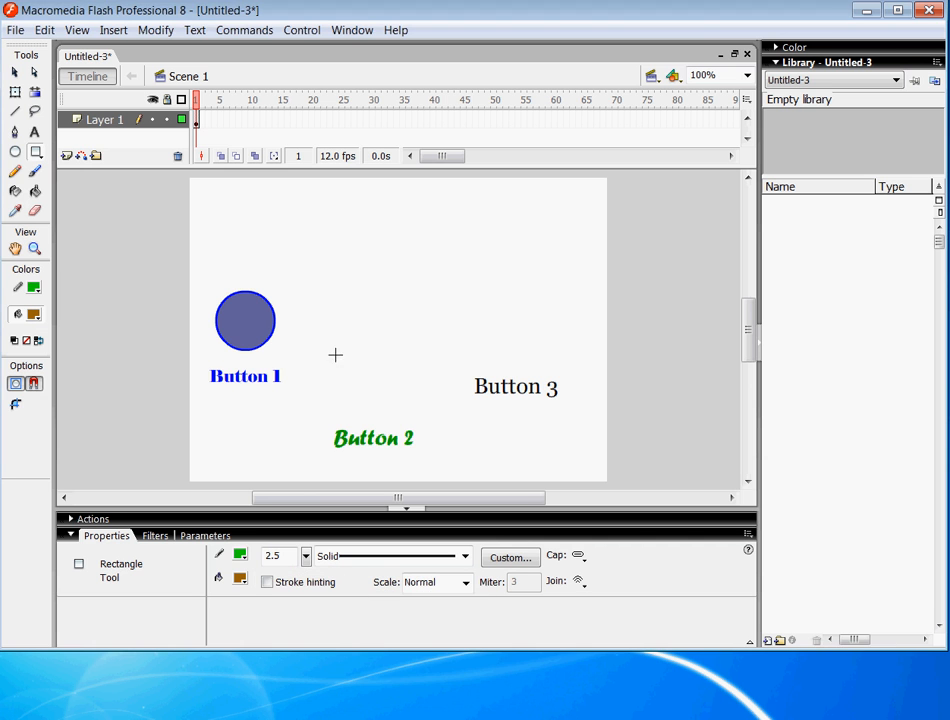
{"action": "mouse_move", "coordinate": [325, 358]}
{"action": "left_mouse_down"}
{"action": "mouse_move", "coordinate": [426, 402]}
{"action": "mouse_move", "coordinate": [412, 400]}
{"action": "left_mouse_up"}
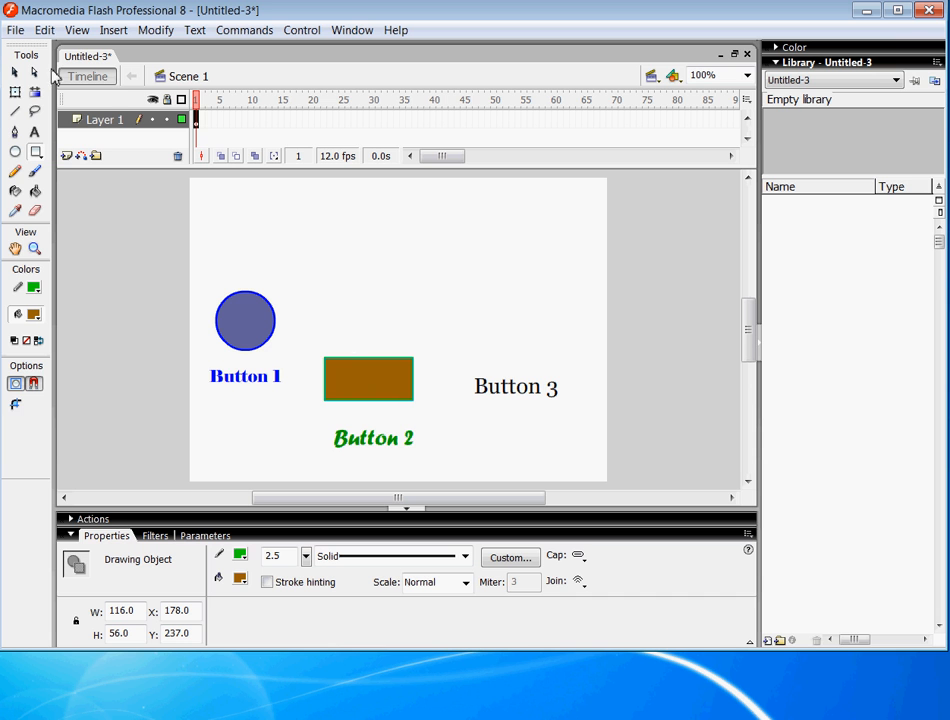
Step: Move the rectangle as one object to about X 187, Y 230 above the Button 2 label
{"action": "left_click", "coordinate": [15, 73]}
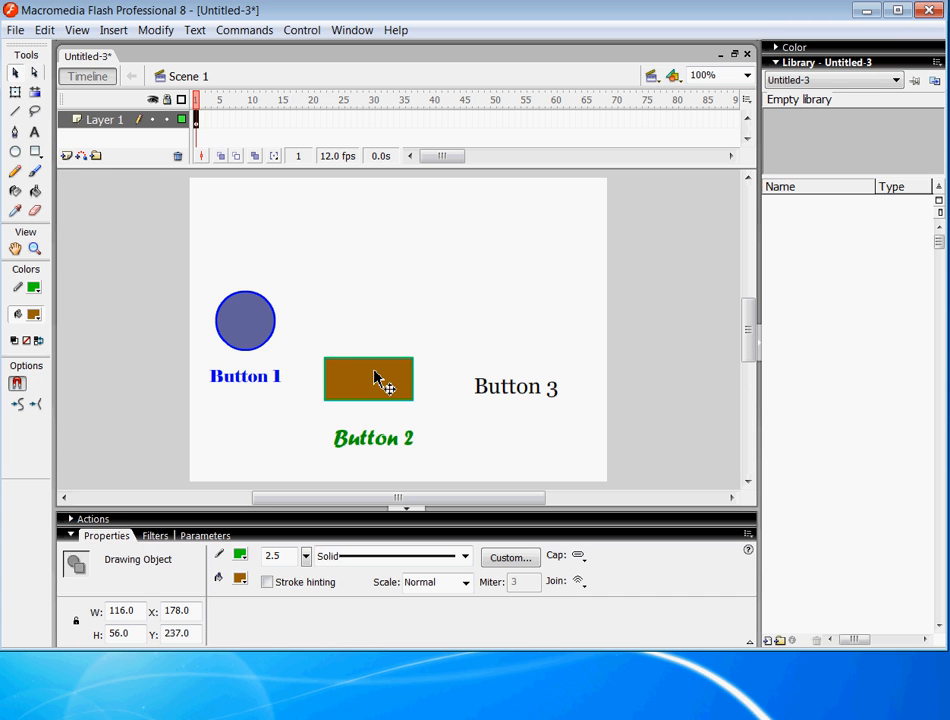
{"action": "left_click_drag", "start_coordinate": [374, 381], "coordinate": [401, 405]}
{"action": "left_click_drag", "start_coordinate": [401, 405], "coordinate": [370, 371]}
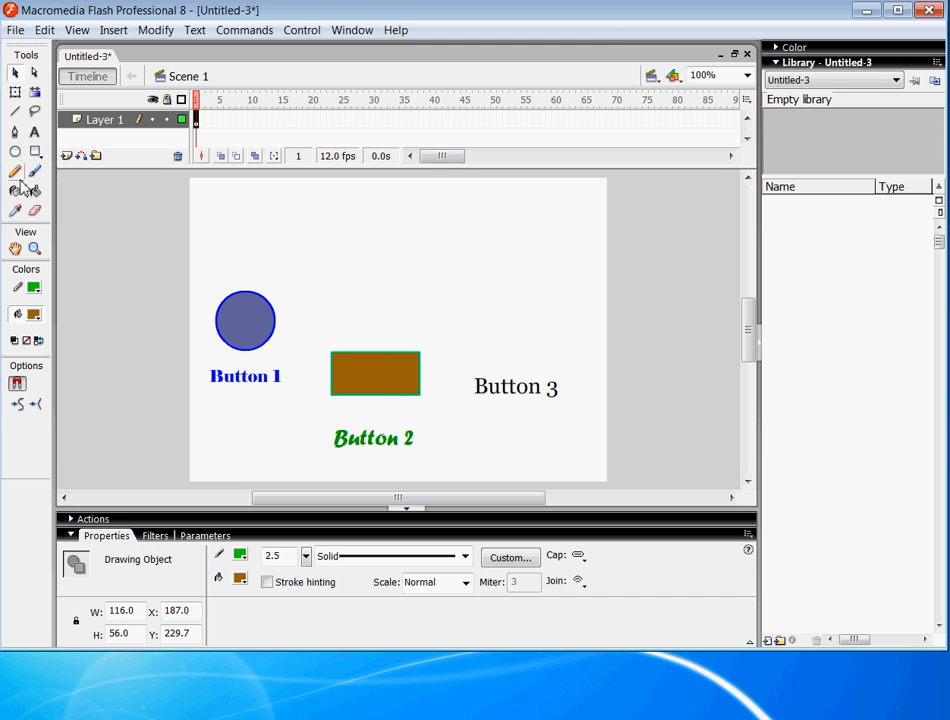
Step: Select the circle's fill and outline together, group them, and place the circle at about X 35, Y 159
{"action": "left_click", "coordinate": [35, 152]}
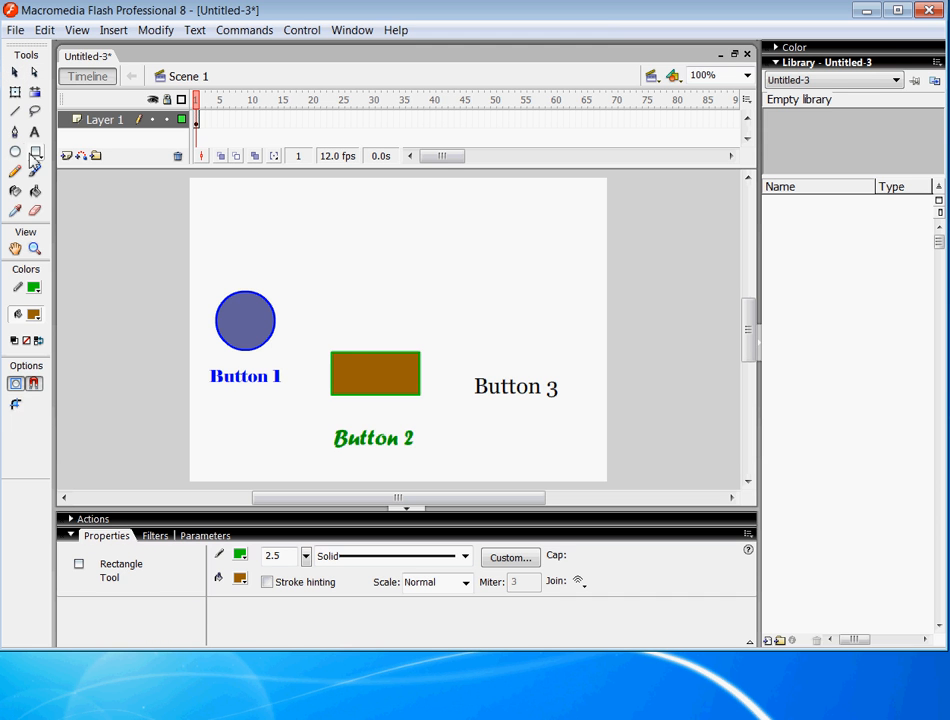
{"action": "left_click", "coordinate": [16, 388]}
{"action": "left_click", "coordinate": [16, 72]}
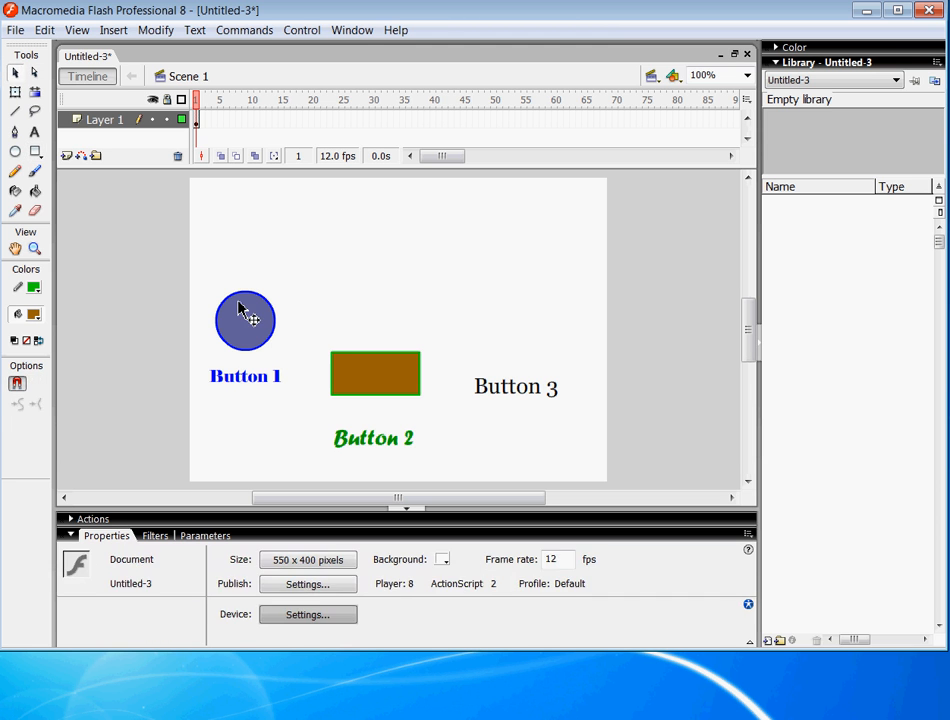
{"action": "left_click", "coordinate": [226, 300]}
{"action": "mouse_move", "coordinate": [194, 270]}
{"action": "left_mouse_down"}
{"action": "mouse_move", "coordinate": [252, 338]}
{"action": "mouse_move", "coordinate": [282, 353]}
{"action": "mouse_move", "coordinate": [250, 317]}
{"action": "mouse_move", "coordinate": [254, 342]}
{"action": "left_mouse_up"}
{"action": "left_click", "coordinate": [157, 31]}
{"action": "left_click", "coordinate": [176, 299]}
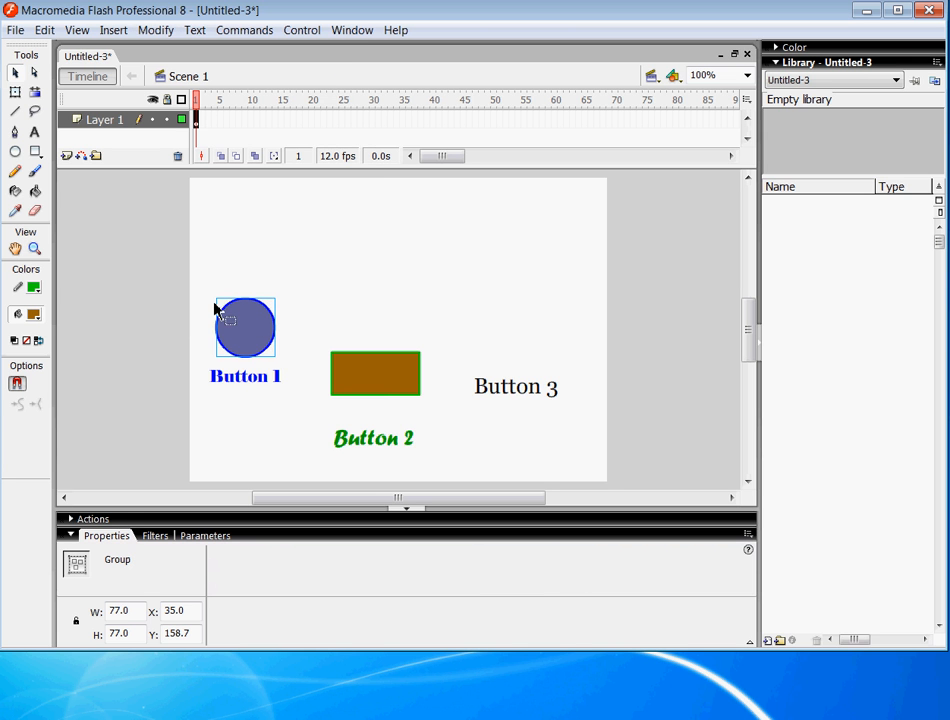
Step: Move the rectangle to about X 182, Y 213 and ungroup it so its fill and outline can be selected separately
{"action": "left_click", "coordinate": [381, 392]}
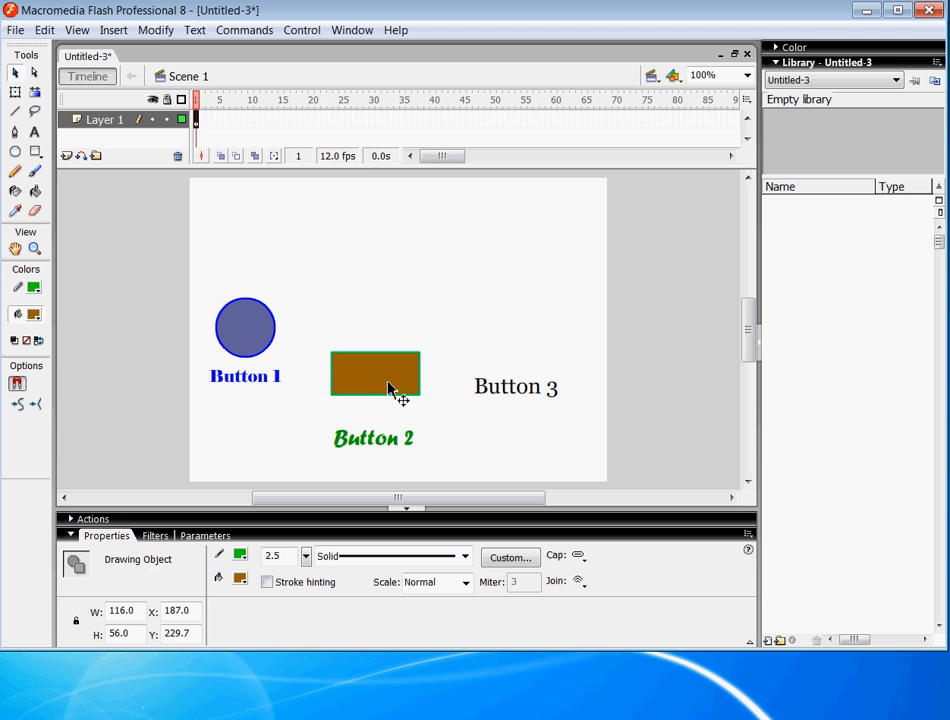
{"action": "left_click_drag", "start_coordinate": [383, 389], "coordinate": [378, 376]}
{"action": "left_click", "coordinate": [156, 30]}
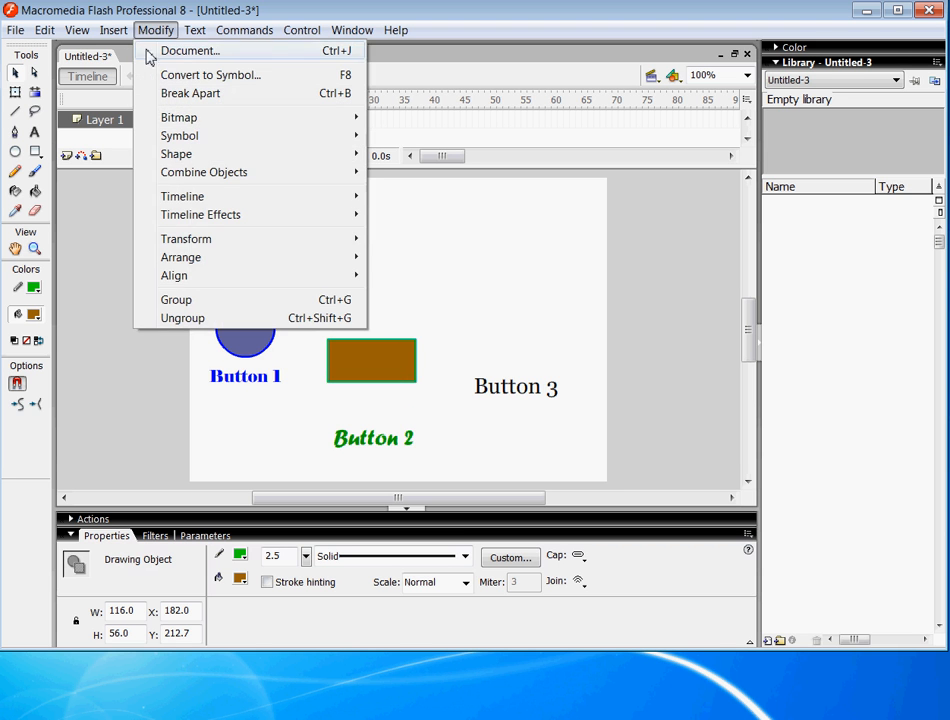
{"action": "left_click", "coordinate": [170, 319]}
{"action": "left_click", "coordinate": [387, 333]}
{"action": "left_click", "coordinate": [362, 341]}
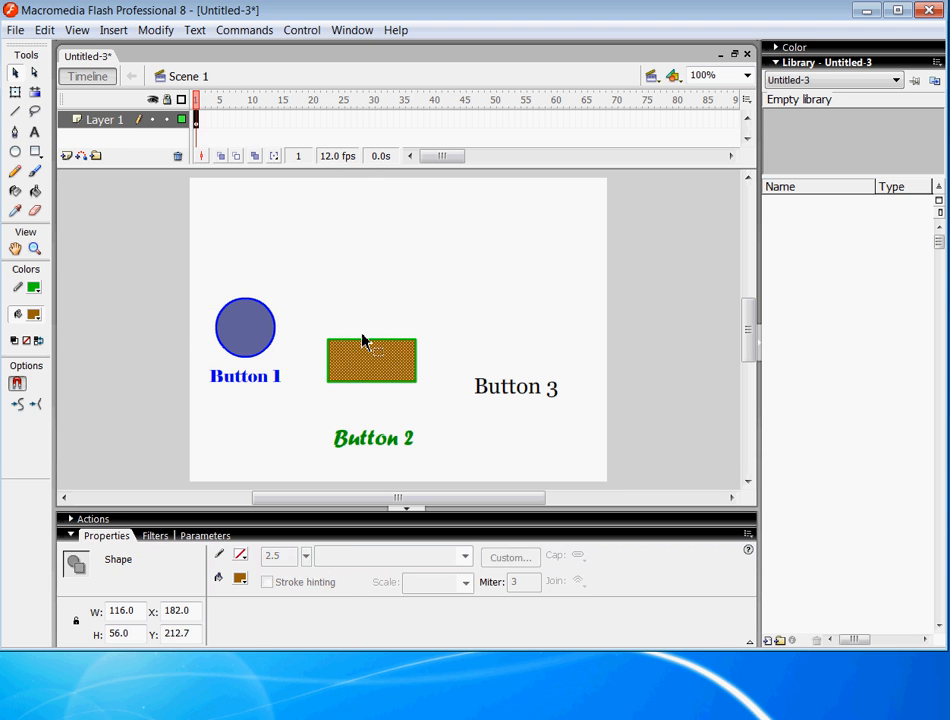
{"action": "left_click", "coordinate": [362, 333]}
{"action": "left_click", "coordinate": [365, 339]}
{"action": "left_click", "coordinate": [367, 358]}
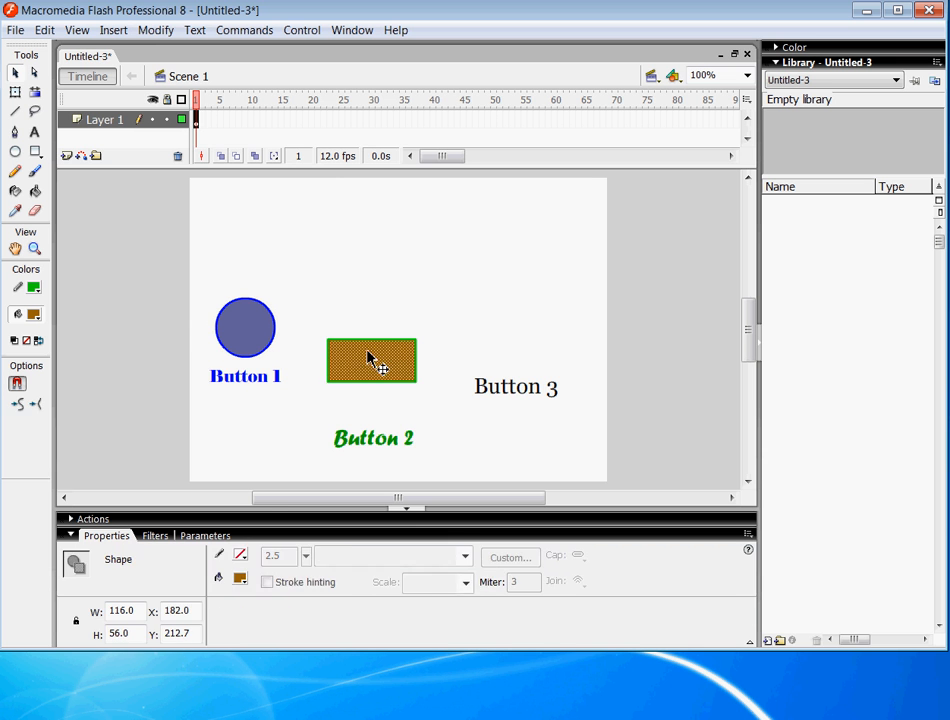
Step: Select the rectangle's fill and all its outline edges and group them
{"action": "left_click_drag", "start_coordinate": [310, 322], "coordinate": [420, 390]}
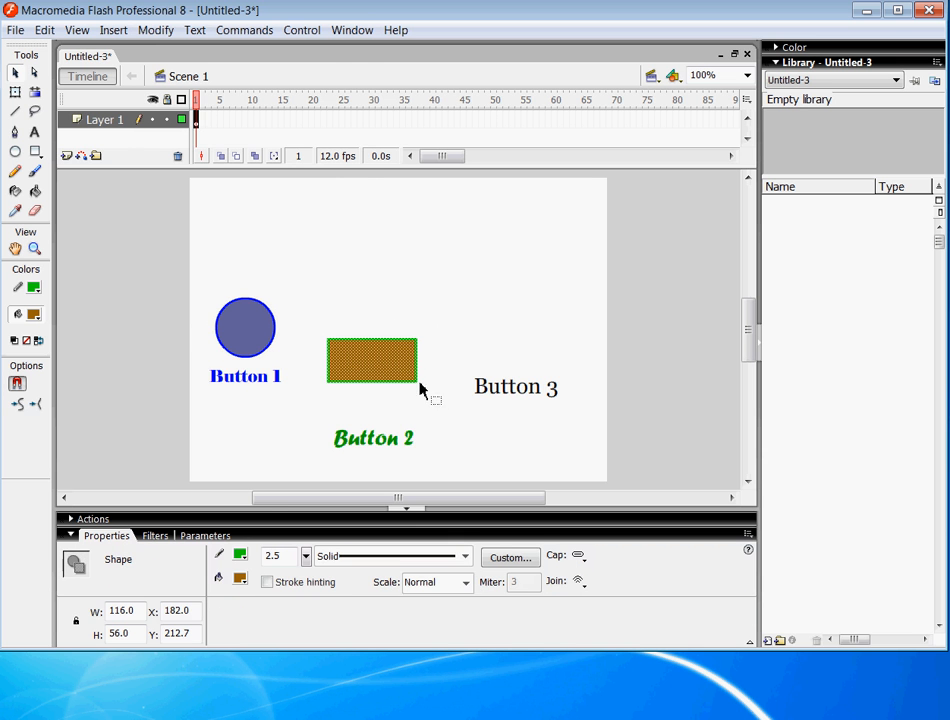
{"action": "left_click", "coordinate": [152, 31]}
{"action": "left_click", "coordinate": [176, 301]}
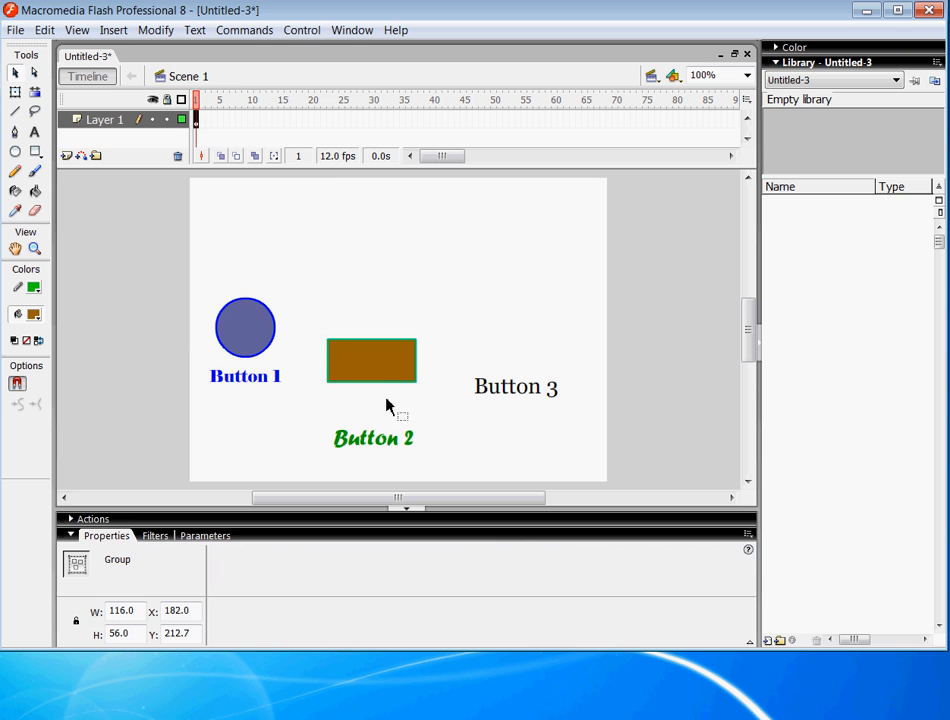
Step: Reposition the grouped circle to about X 29, Y 154 and the grouped rectangle to about X 197, Y 236
{"action": "left_click_drag", "start_coordinate": [375, 368], "coordinate": [373, 384]}
{"action": "left_click_drag", "start_coordinate": [256, 322], "coordinate": [251, 318]}
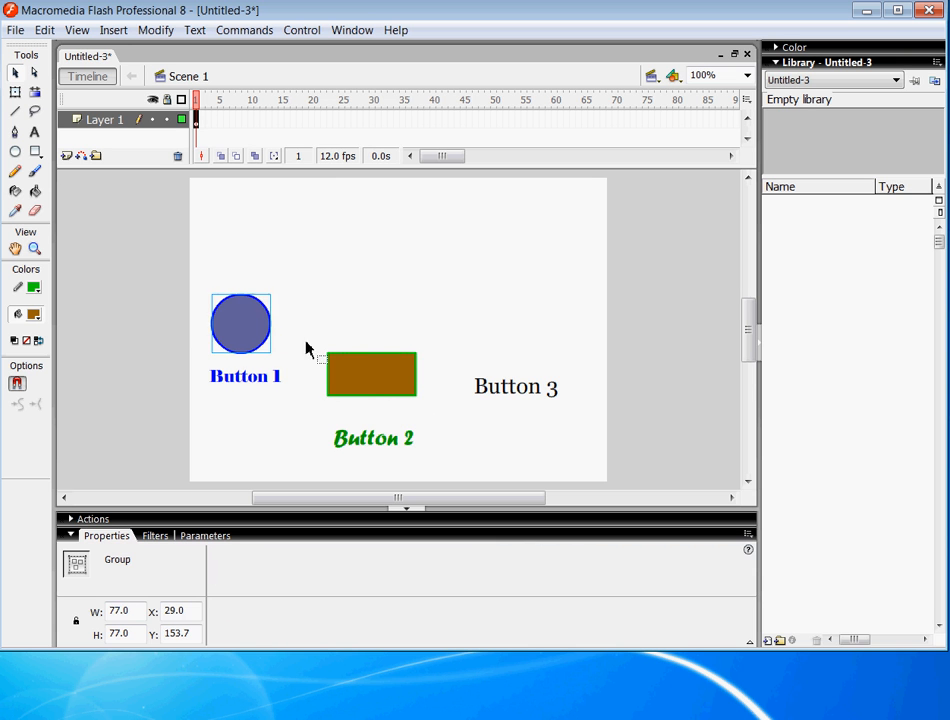
{"action": "left_click_drag", "start_coordinate": [366, 367], "coordinate": [377, 372]}
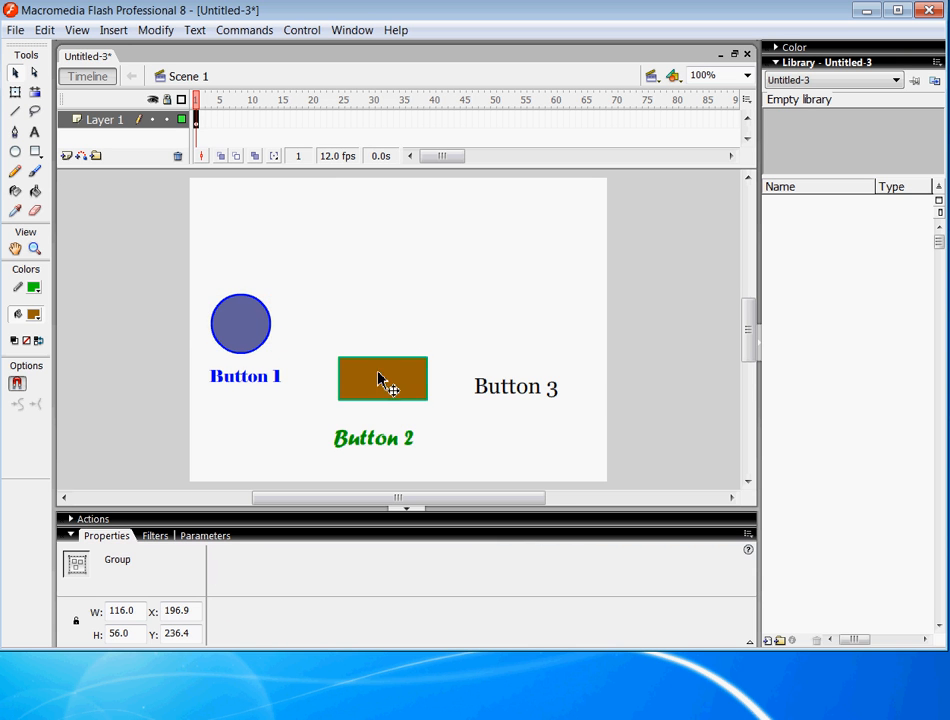
{"action": "left_click", "coordinate": [37, 153]}
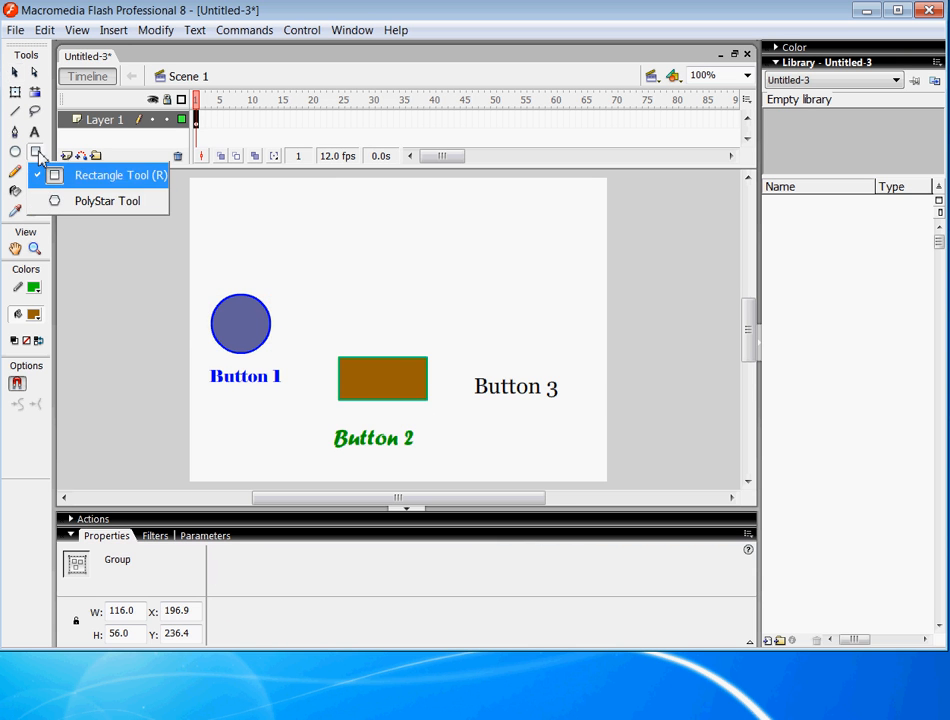
{"action": "left_click", "coordinate": [70, 201]}
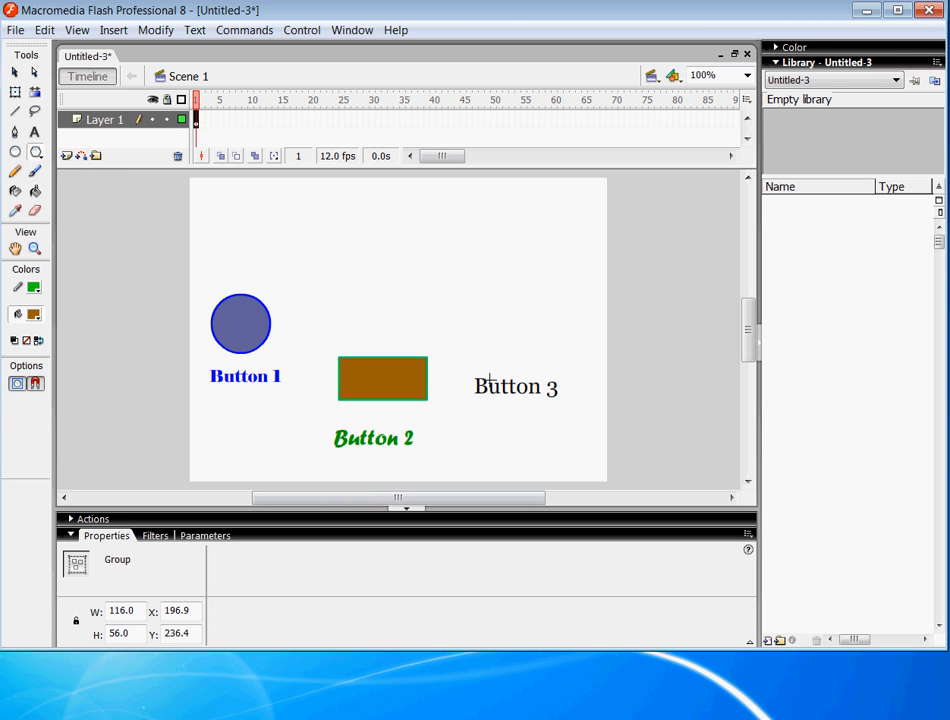
{"action": "left_click", "coordinate": [186, 540]}
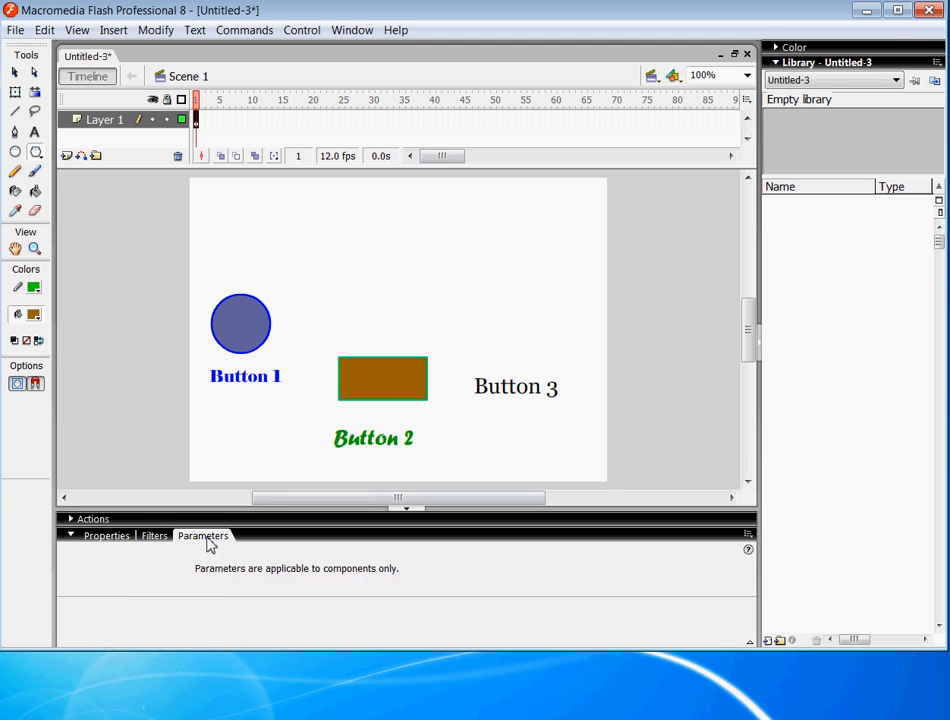
{"action": "left_click", "coordinate": [116, 540]}
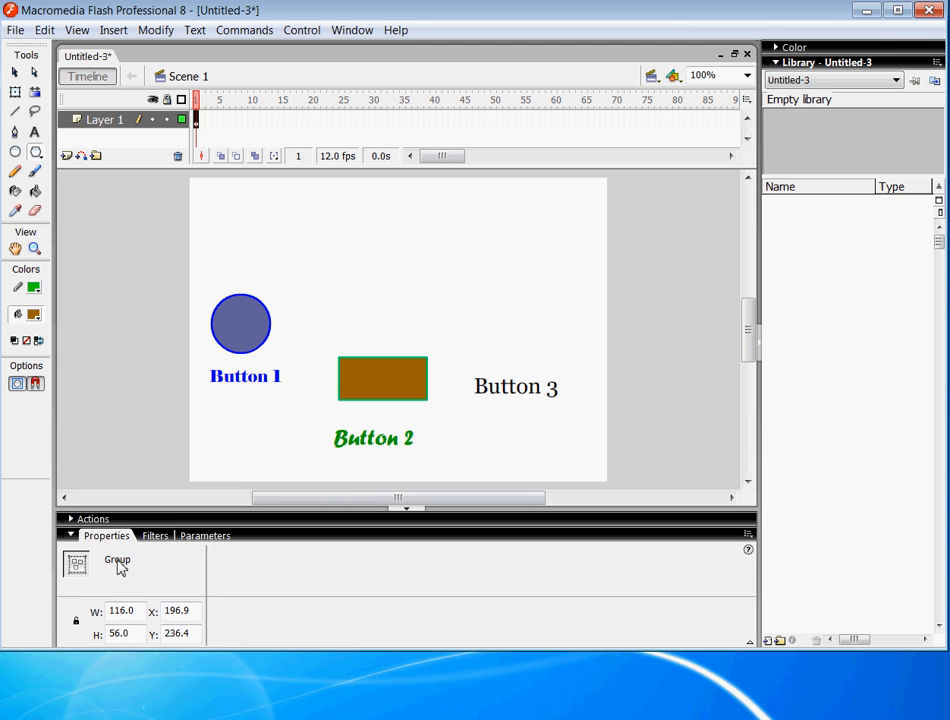
Step: With no object selected, activate the PolyStar tool and set its style to star
{"action": "left_click", "coordinate": [15, 72]}
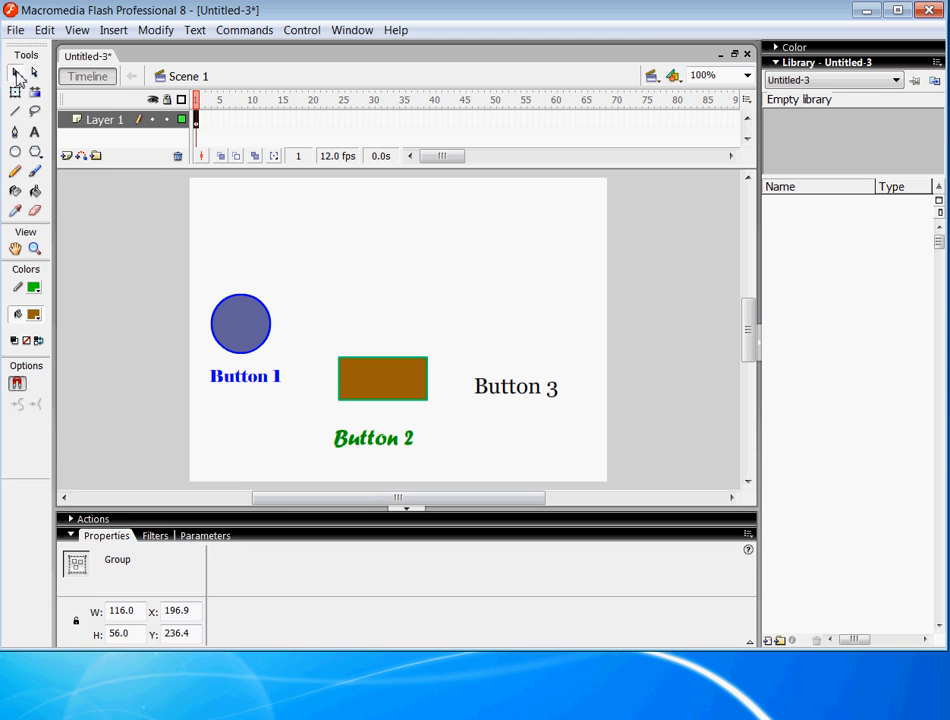
{"action": "left_click", "coordinate": [35, 155]}
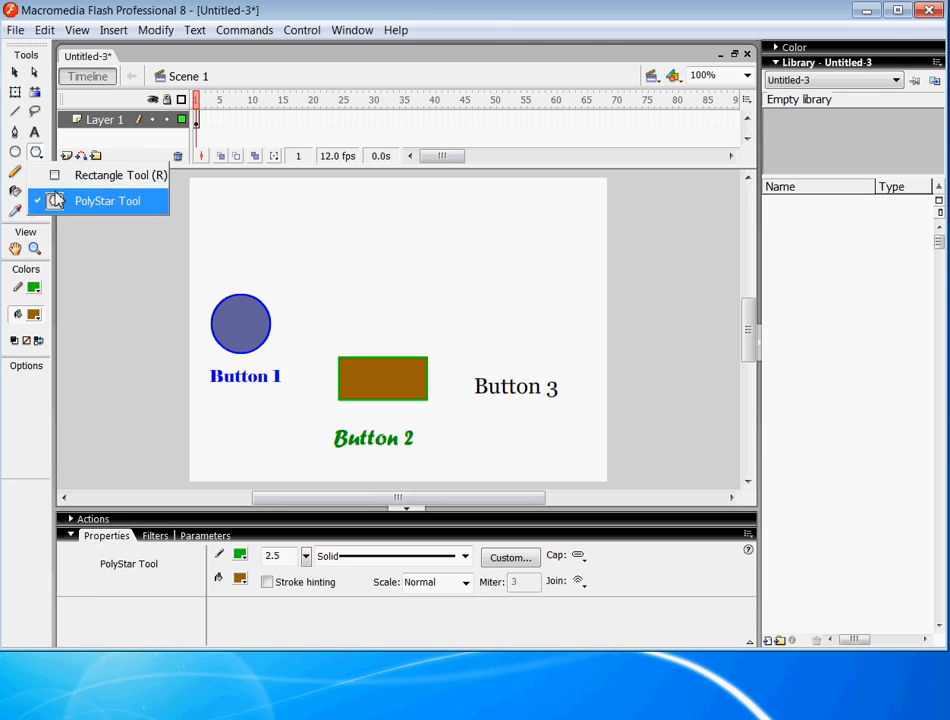
{"action": "left_click", "coordinate": [57, 201]}
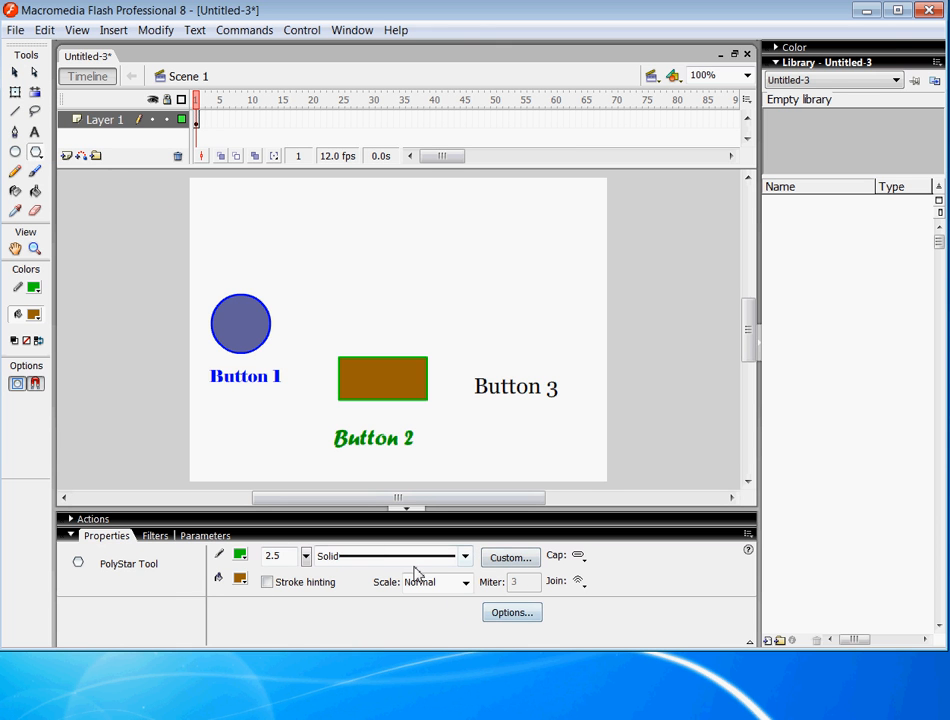
{"action": "left_click", "coordinate": [511, 613]}
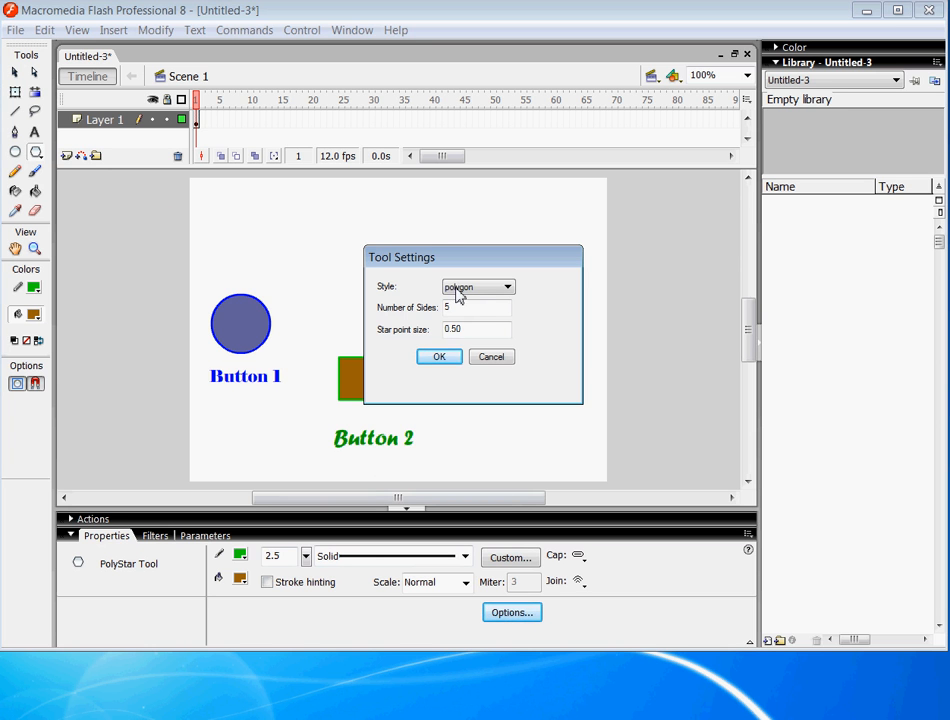
{"action": "left_click", "coordinate": [488, 294]}
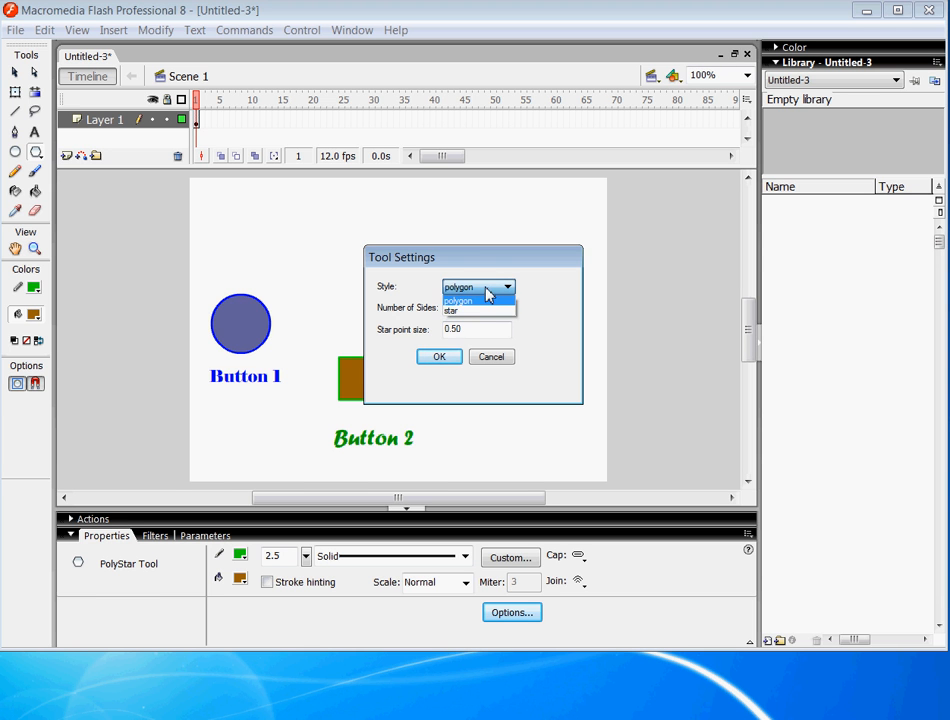
{"action": "left_click", "coordinate": [468, 312]}
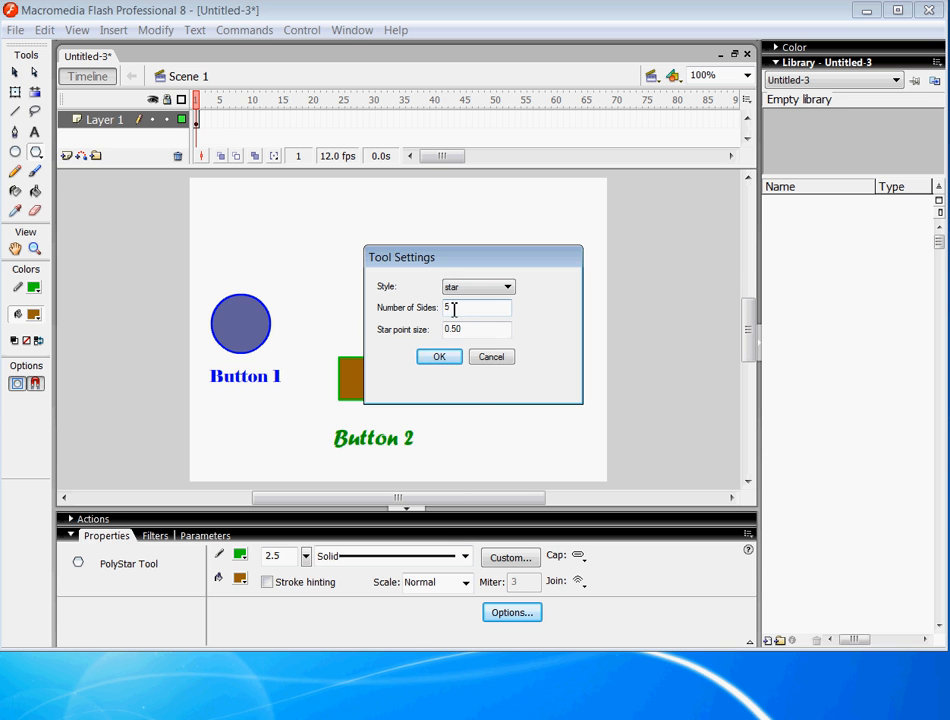
{"action": "left_click", "coordinate": [439, 357]}
Step: Draw a star about 122 by 116 px above the Button 3 label with a green radial gradient fill and a red stroke of 4
{"action": "left_click", "coordinate": [240, 578]}
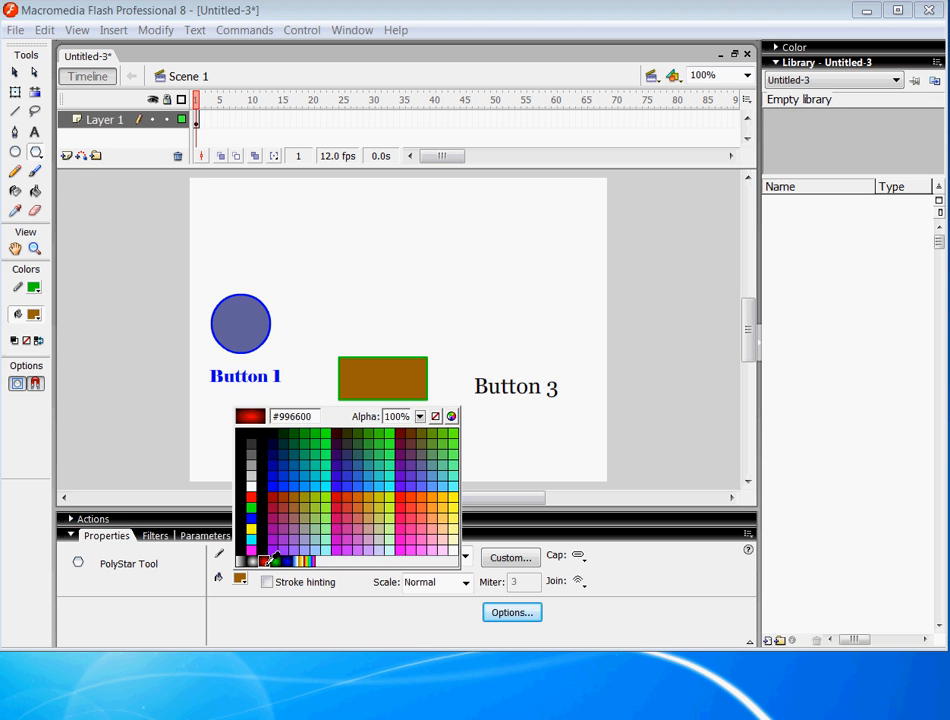
{"action": "left_click", "coordinate": [280, 560]}
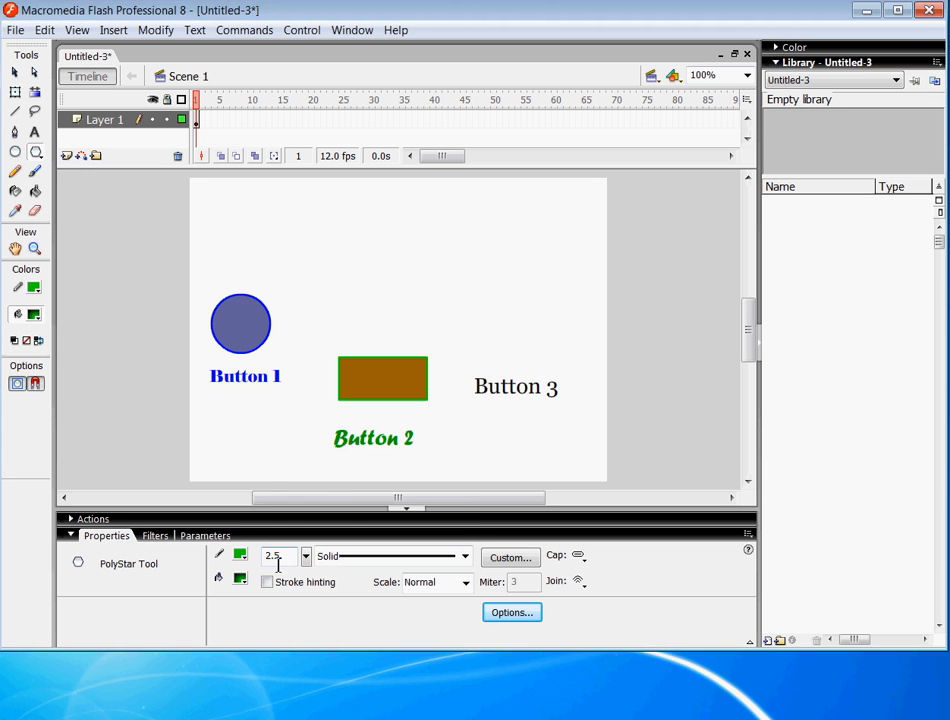
{"action": "left_click", "coordinate": [240, 555]}
{"action": "left_click", "coordinate": [251, 471]}
{"action": "left_click_drag", "start_coordinate": [306, 556], "coordinate": [309, 563]}
{"action": "left_click_drag", "start_coordinate": [509, 333], "coordinate": [505, 284]}
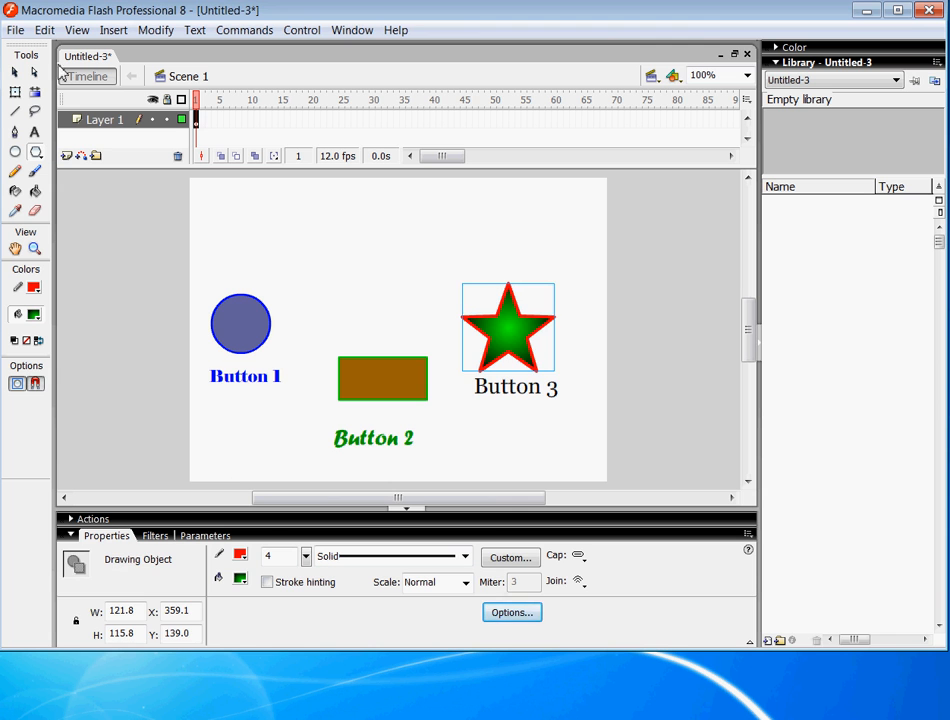
Step: Move the star to about X 372, Y 130 so it sits centred above the Button 3 label
{"action": "left_click", "coordinate": [15, 72]}
{"action": "left_click_drag", "start_coordinate": [527, 345], "coordinate": [525, 336]}
{"action": "left_click", "coordinate": [35, 151]}
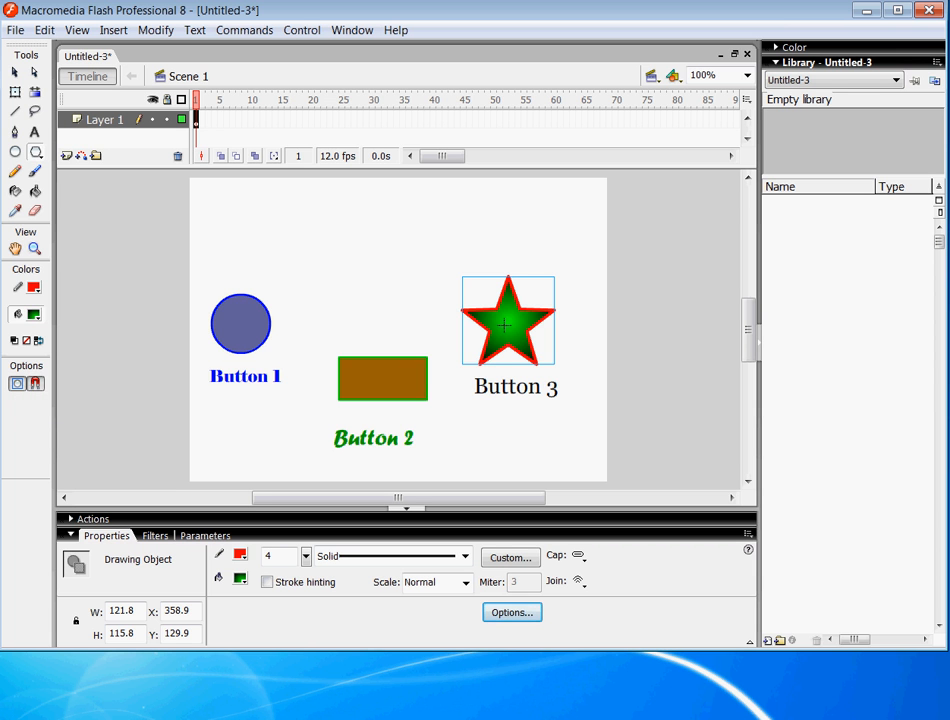
{"action": "left_click", "coordinate": [15, 72]}
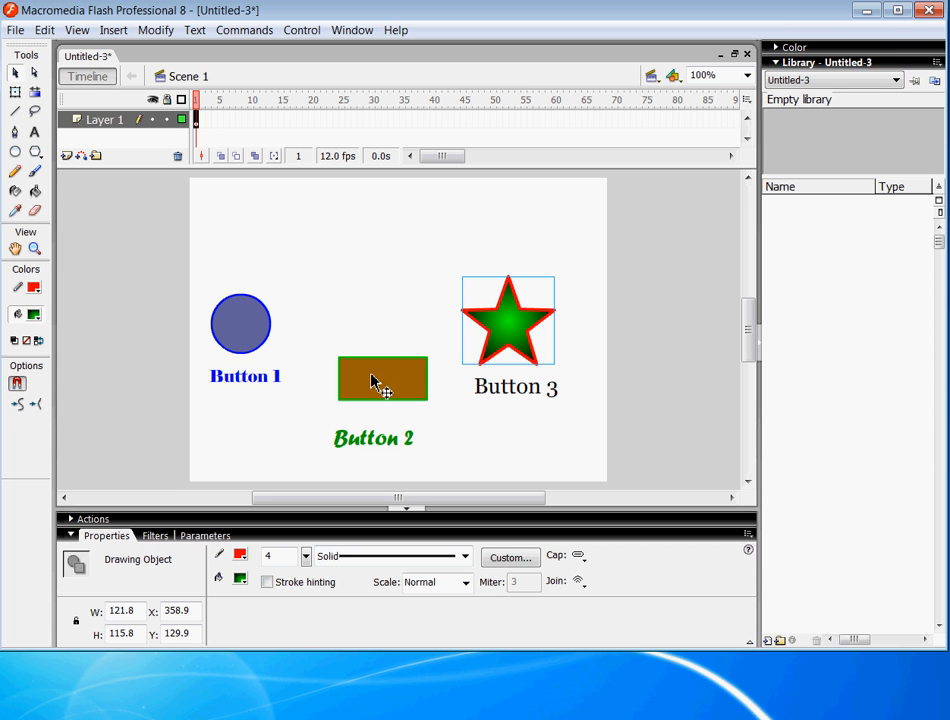
{"action": "left_click_drag", "start_coordinate": [497, 325], "coordinate": [520, 325]}
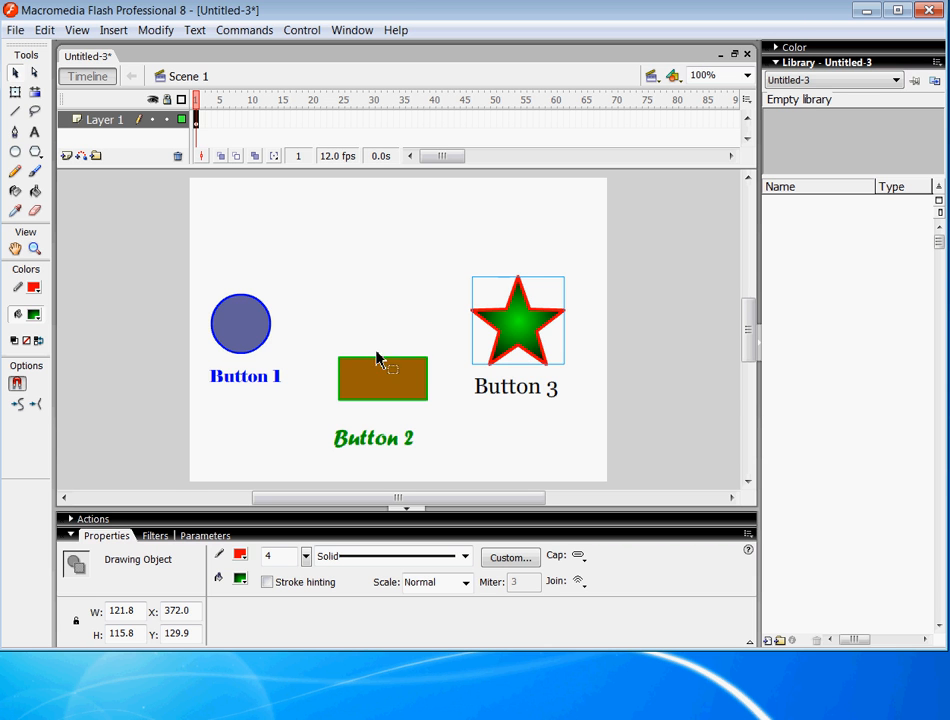
Step: Start saving the document and create a new folder named flash in the Web_Design folder under EHS
{"action": "left_click", "coordinate": [17, 31]}
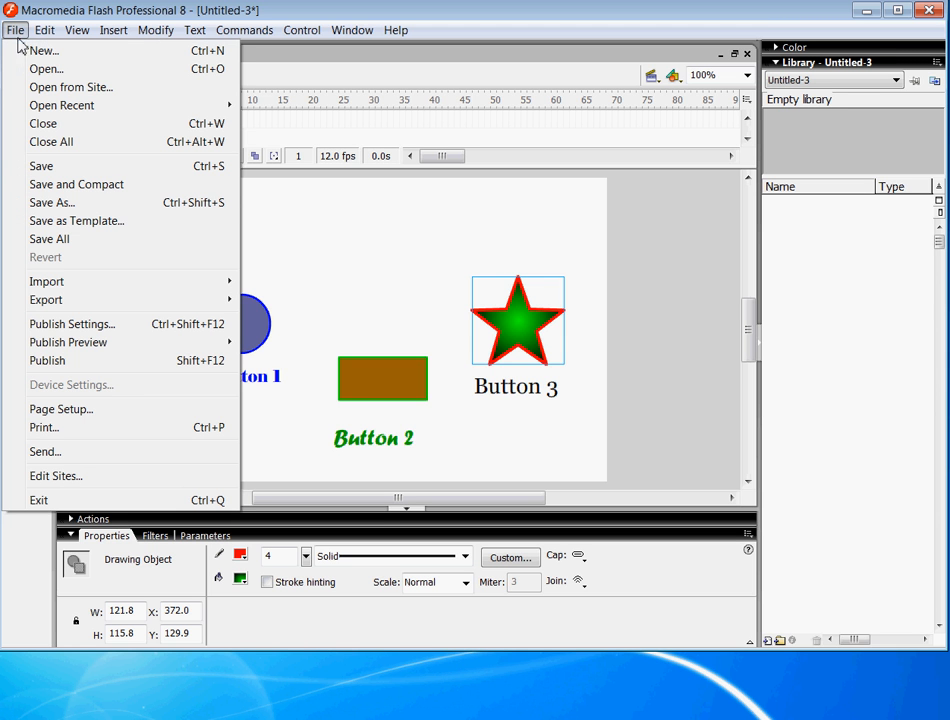
{"action": "left_click", "coordinate": [46, 168]}
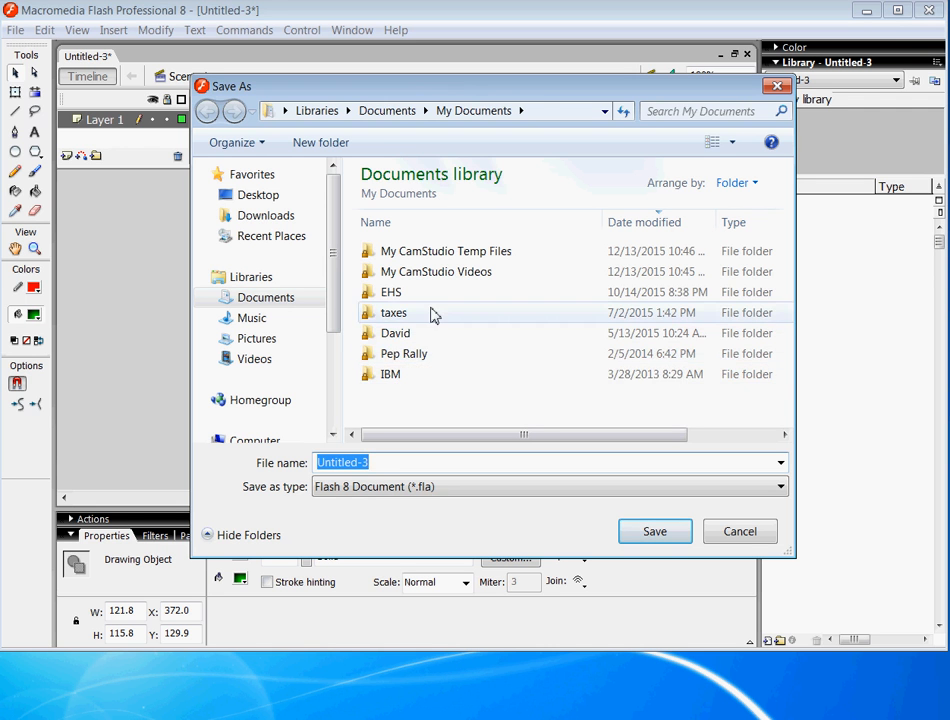
{"action": "double_click", "coordinate": [380, 297]}
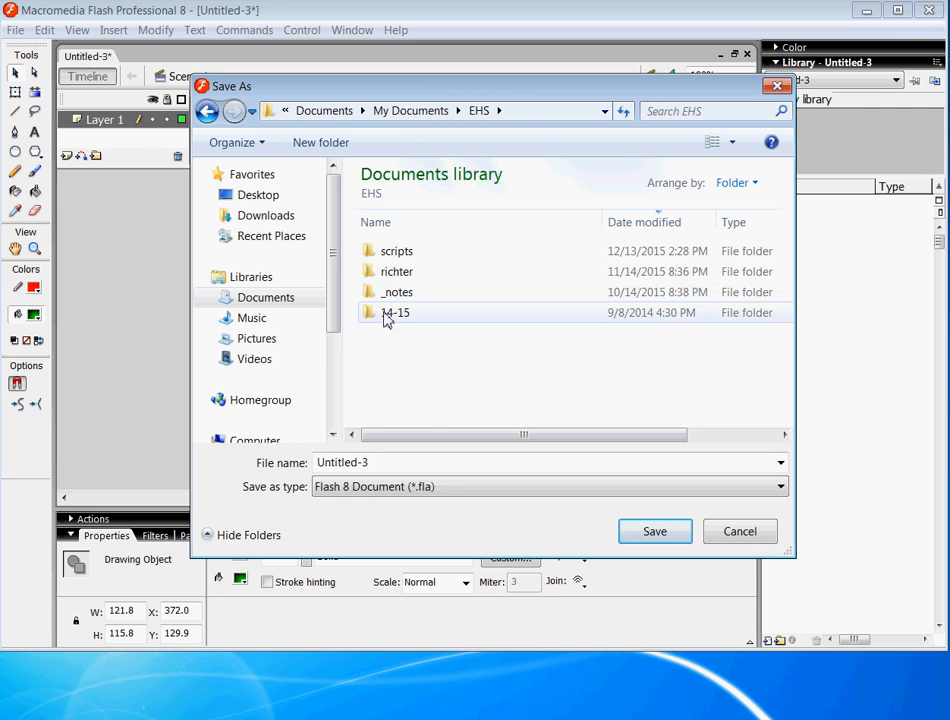
{"action": "double_click", "coordinate": [378, 274]}
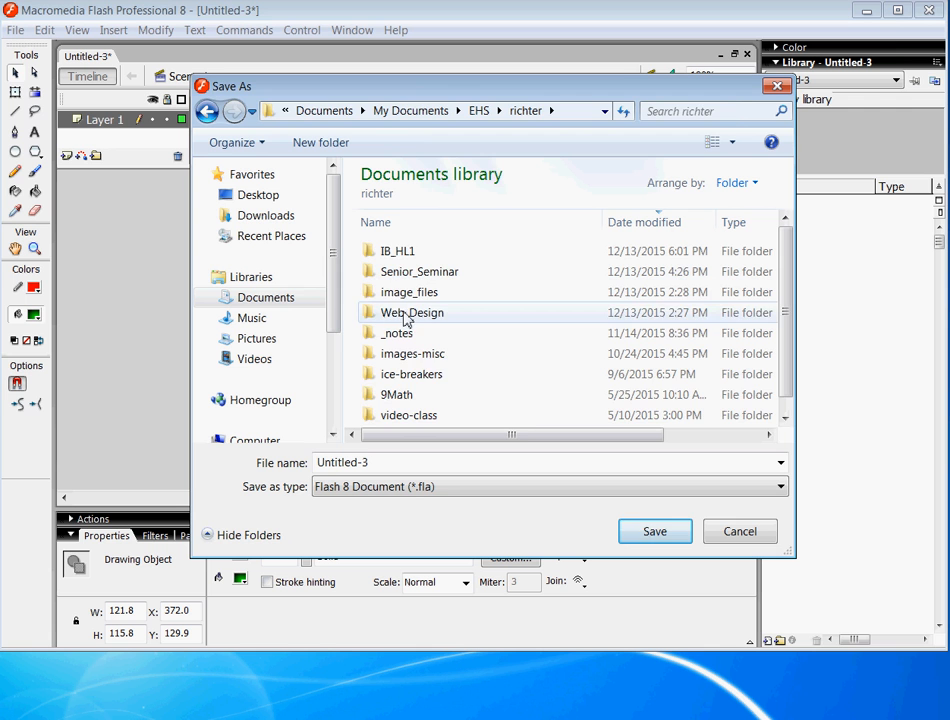
{"action": "double_click", "coordinate": [390, 313]}
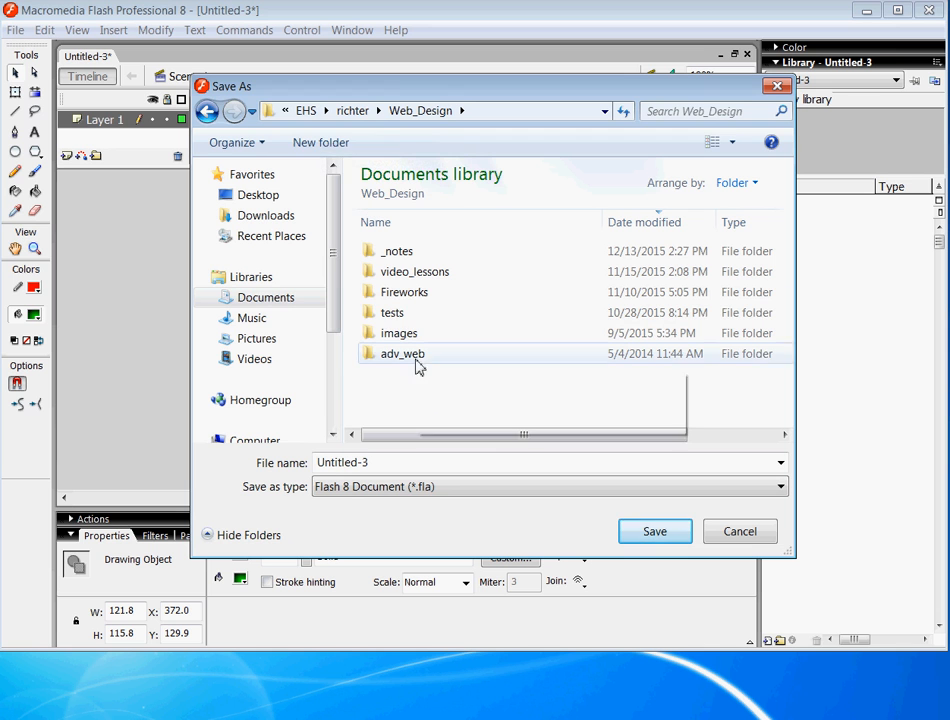
{"action": "left_click", "coordinate": [320, 146]}
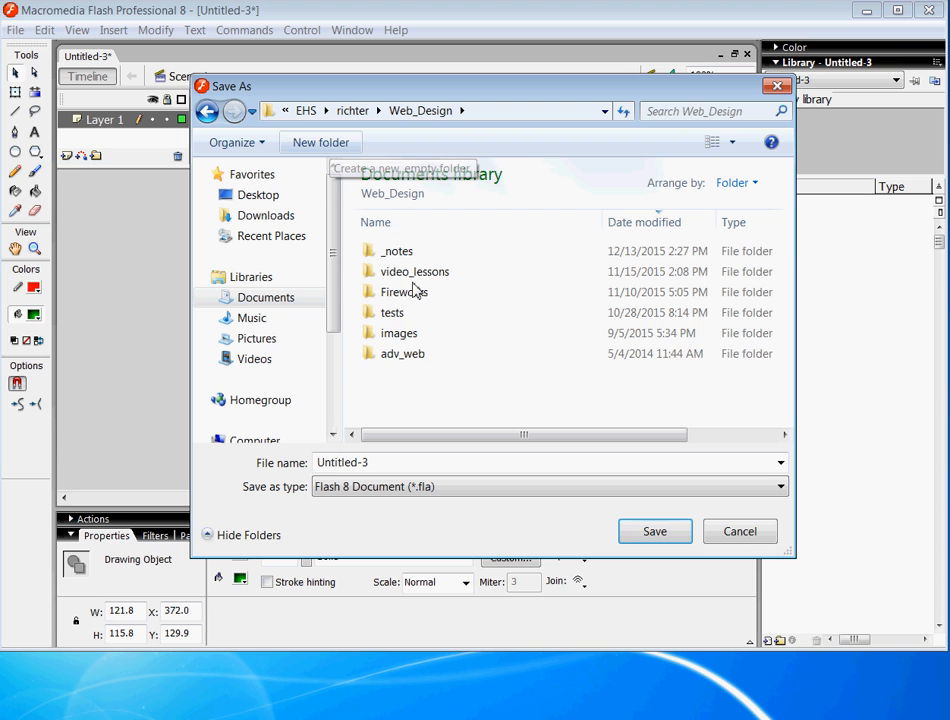
{"action": "type", "text": "f"}
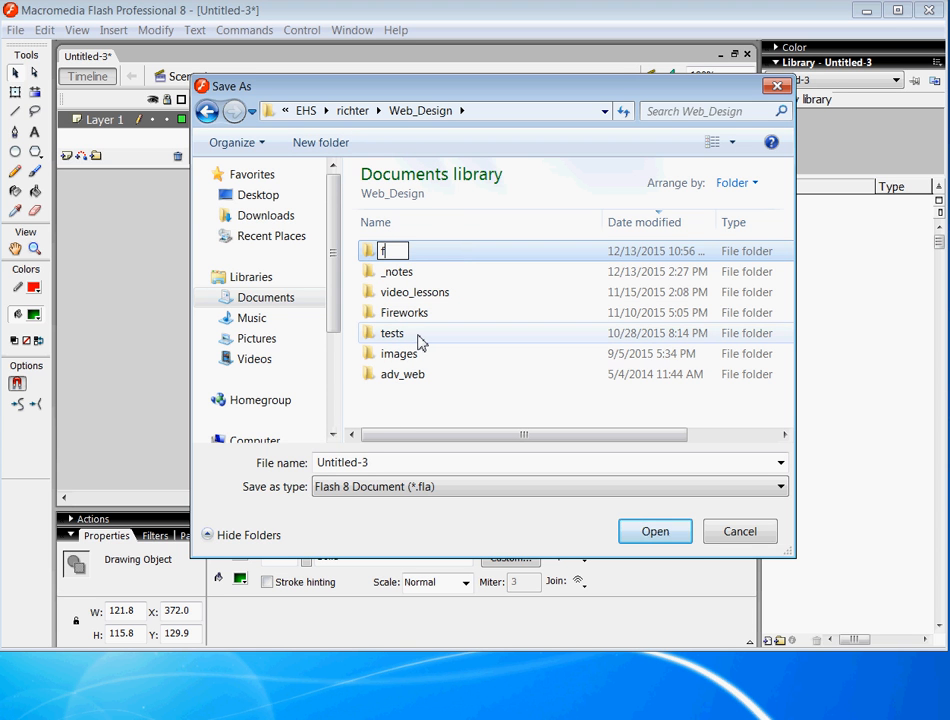
{"action": "type", "text": "lash"}
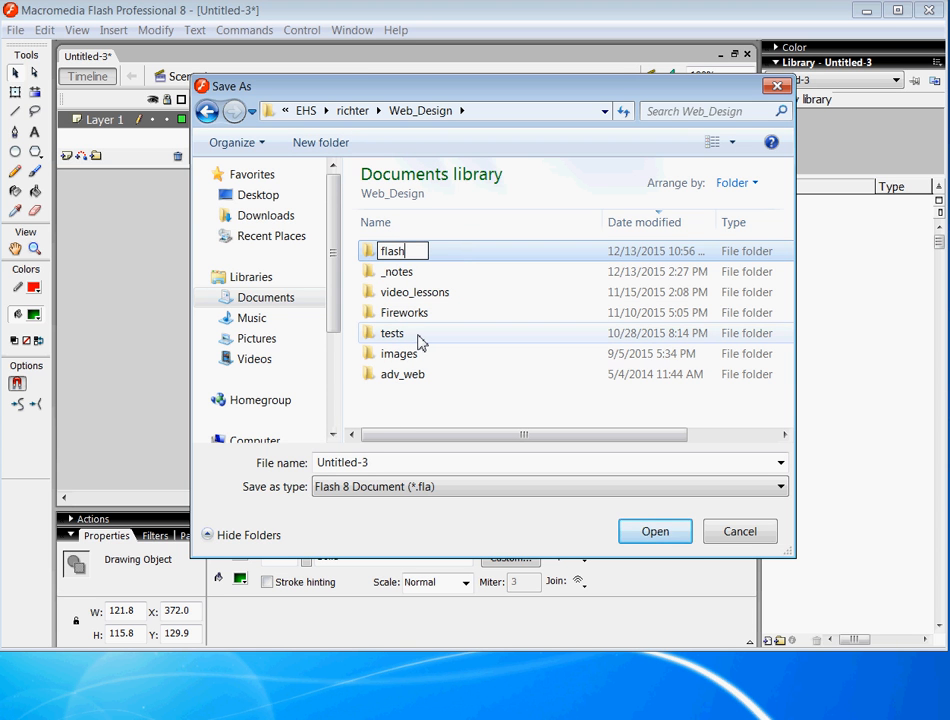
{"action": "key", "text": "Return"}
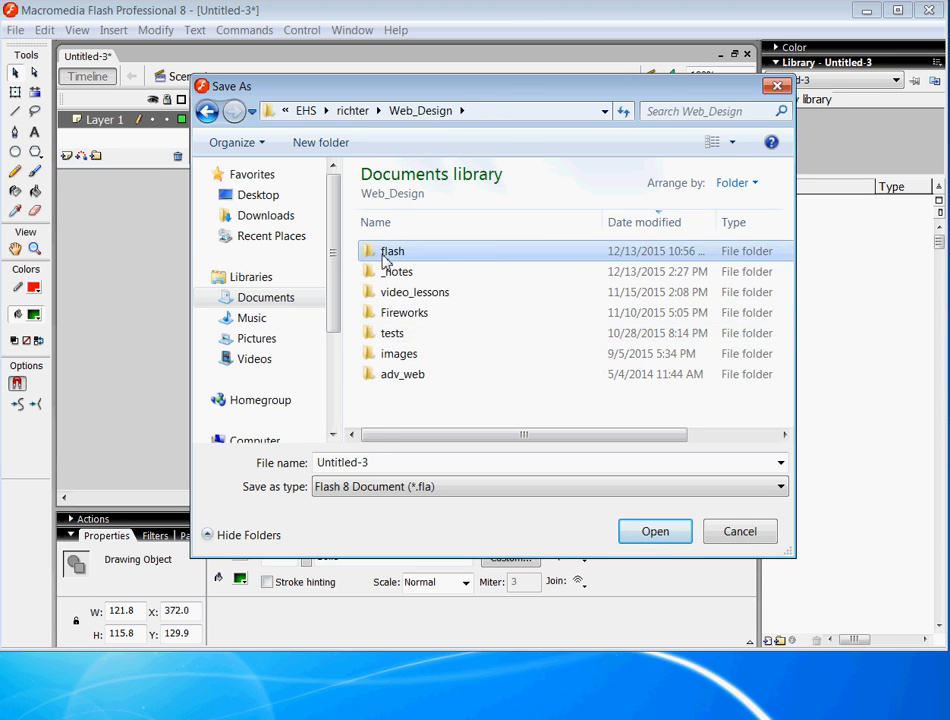
Step: Save the document in the flash folder as buttons-1 in Flash 8 Document (*.fla) format
{"action": "double_click", "coordinate": [385, 260]}
{"action": "left_click", "coordinate": [394, 462]}
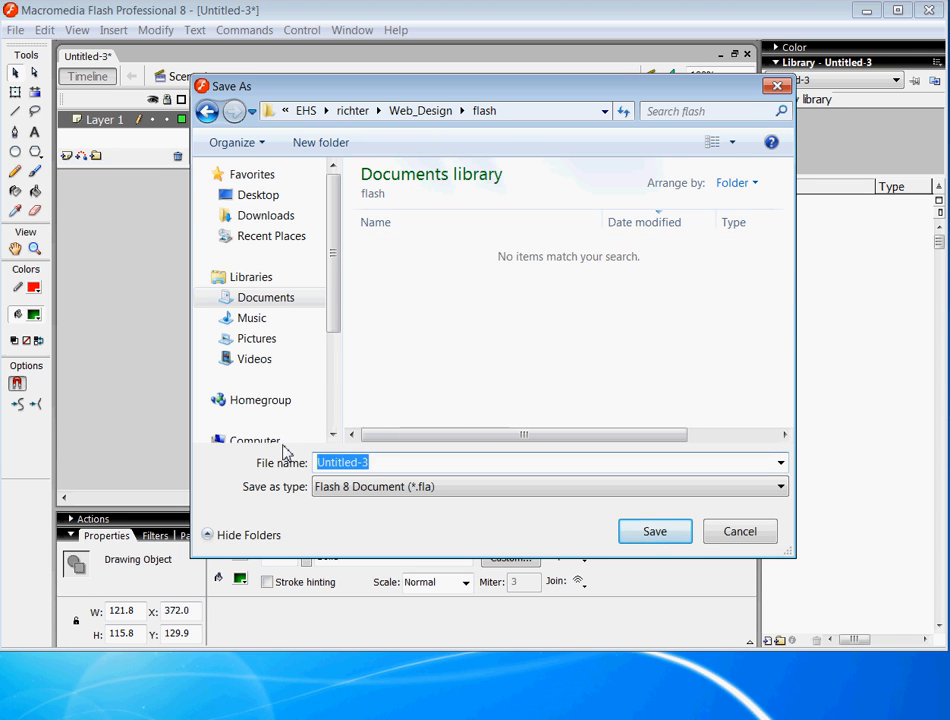
{"action": "type", "text": "buttons-1"}
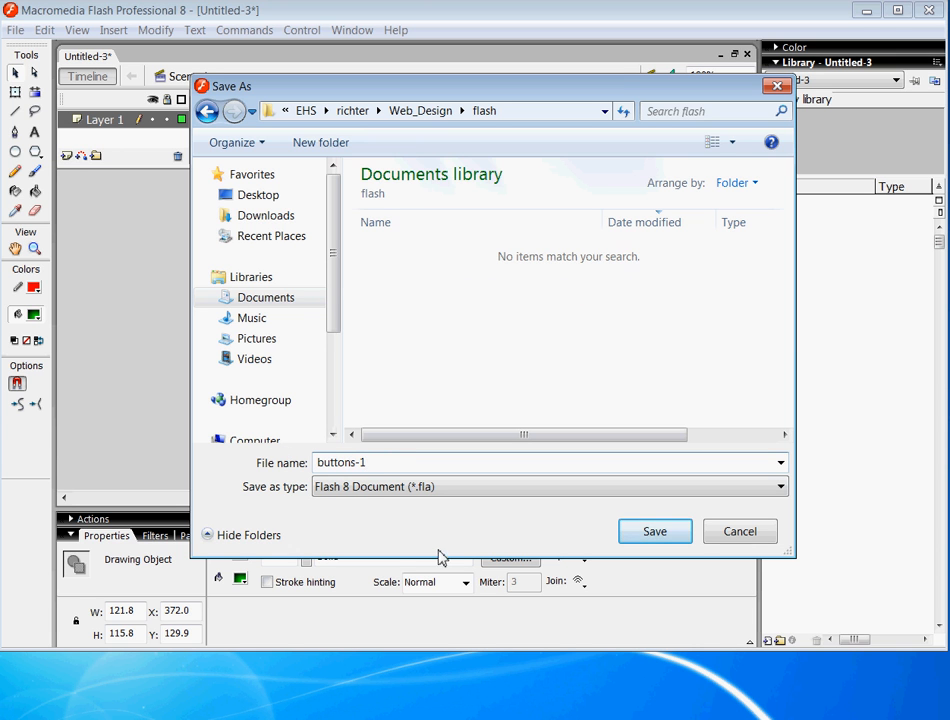
{"action": "left_click", "coordinate": [344, 484]}
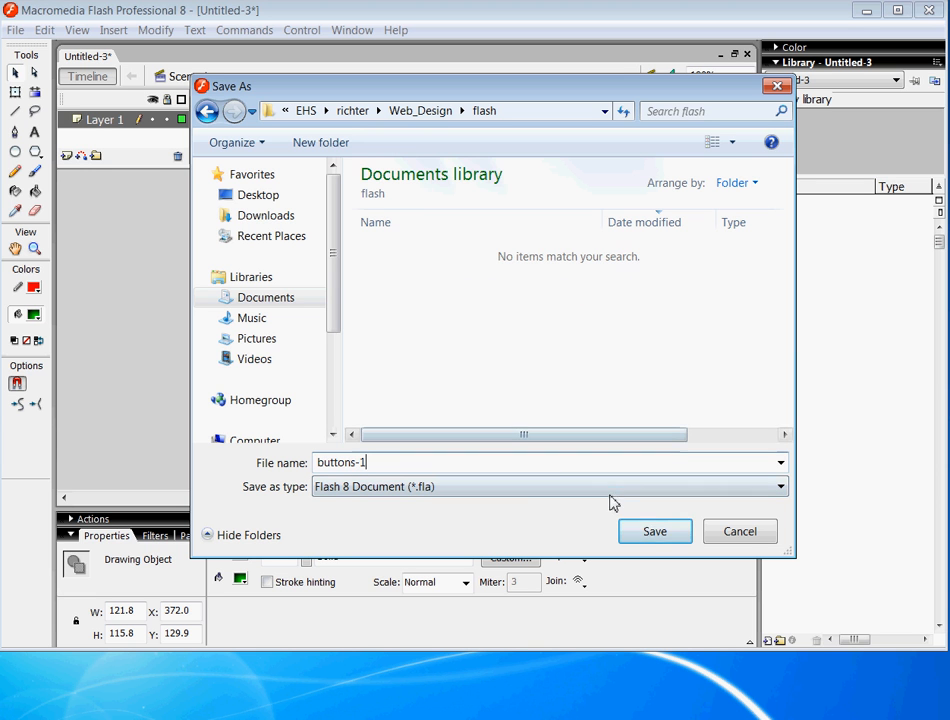
{"action": "left_click", "coordinate": [657, 536]}
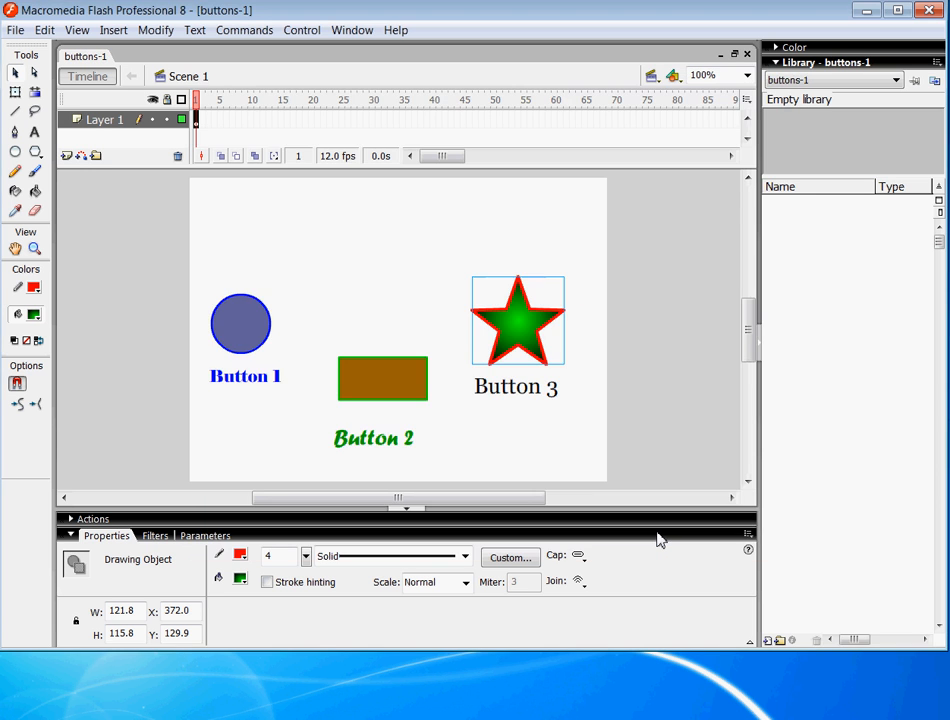